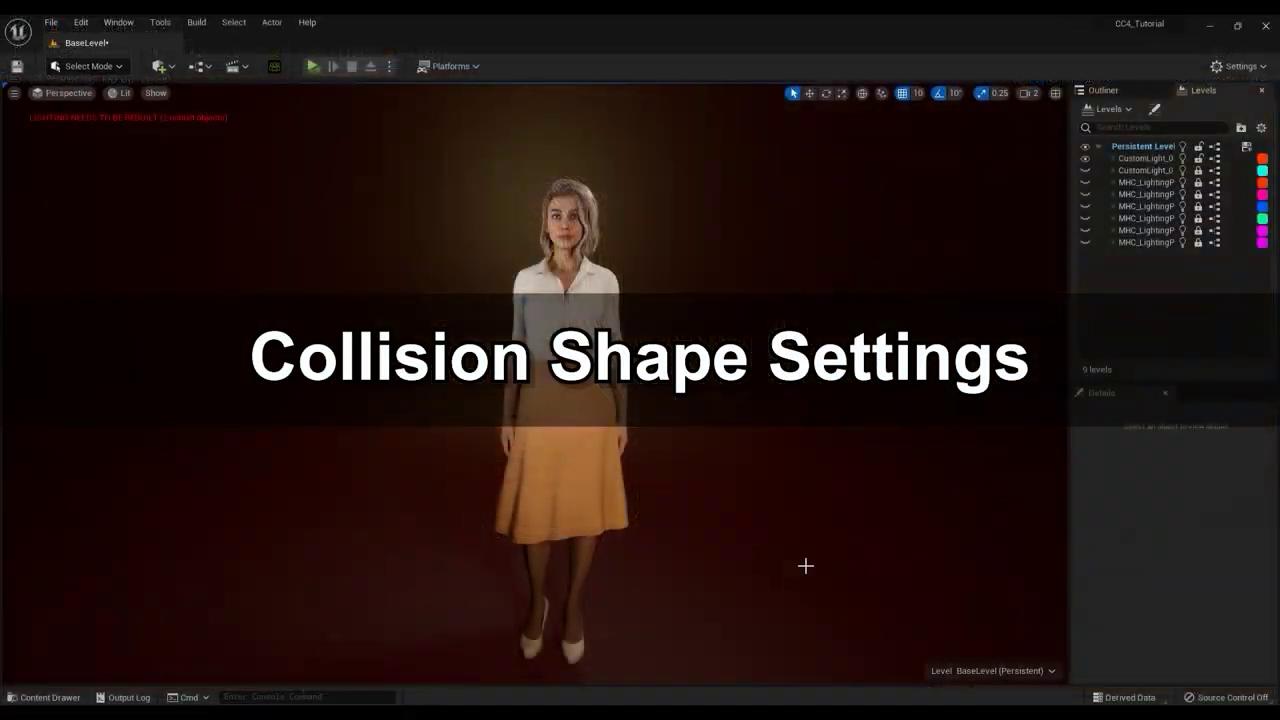
Open Camila_Unreal_PhysicsAsset from the Camila_Unreal folder and start simulating the level to preview the hair physics
{"action": "left_click", "coordinate": [48, 697]}
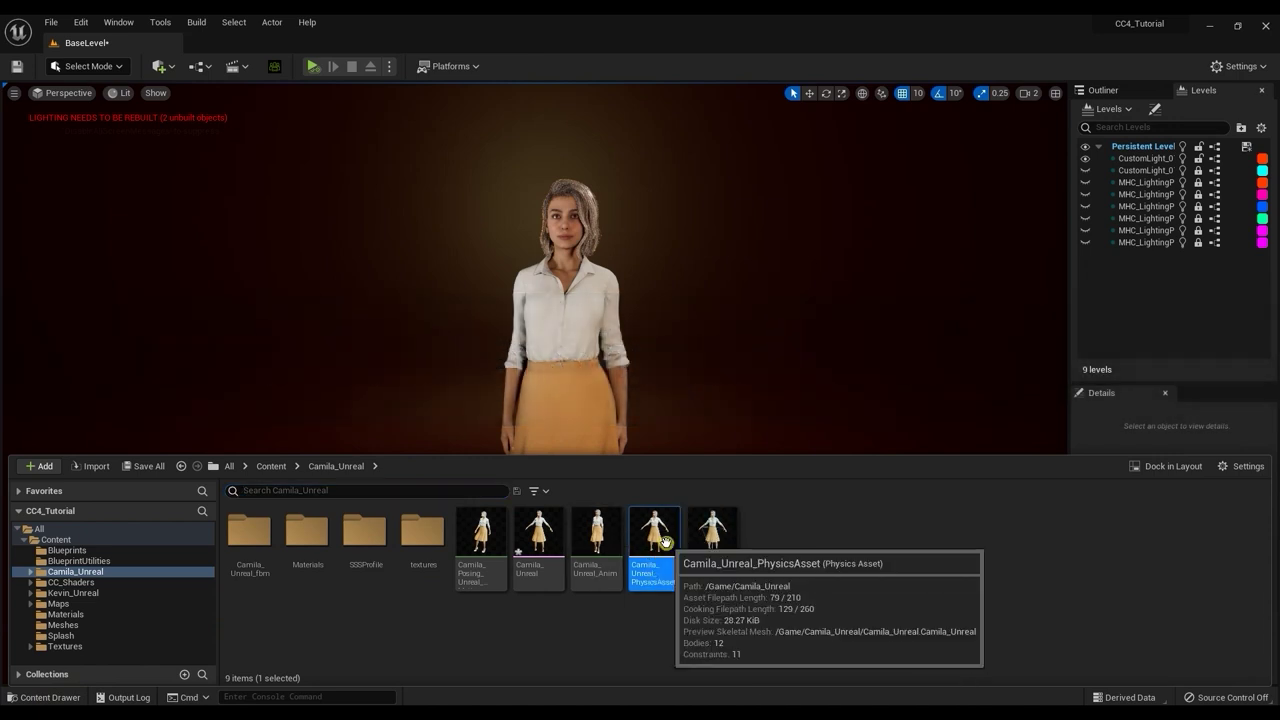
{"action": "double_click", "coordinate": [655, 545]}
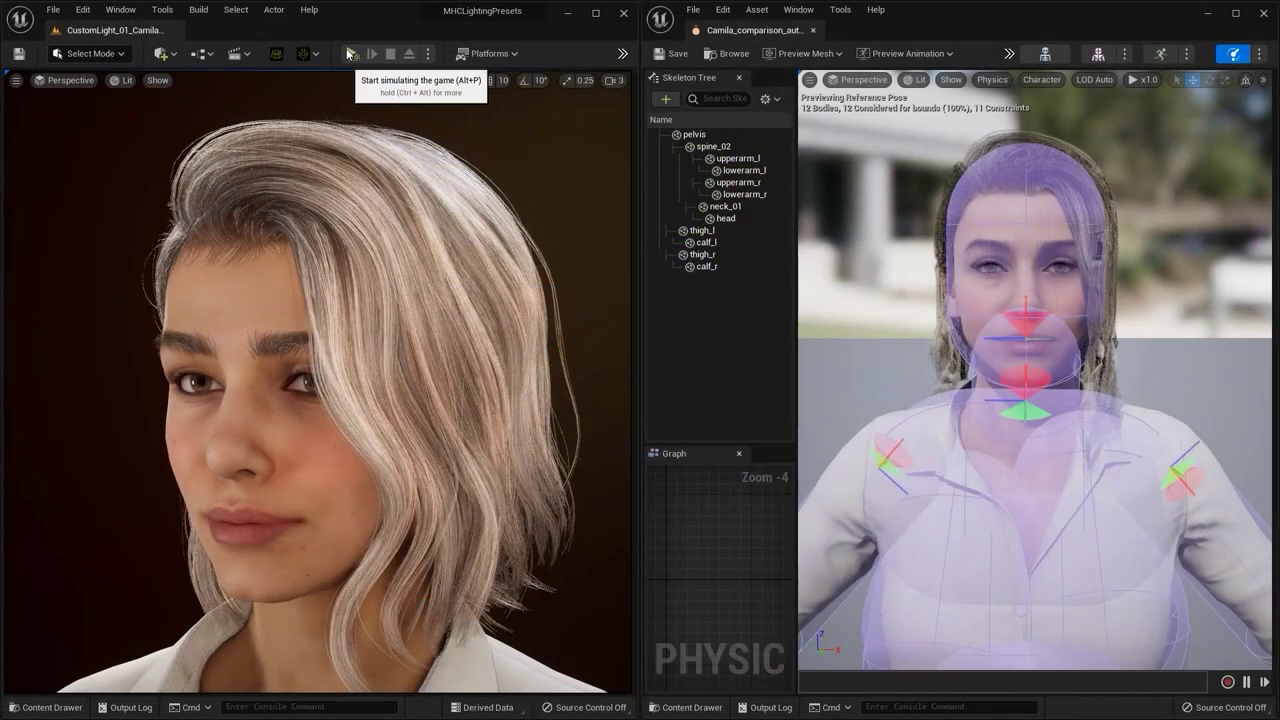
{"action": "left_click", "coordinate": [349, 54]}
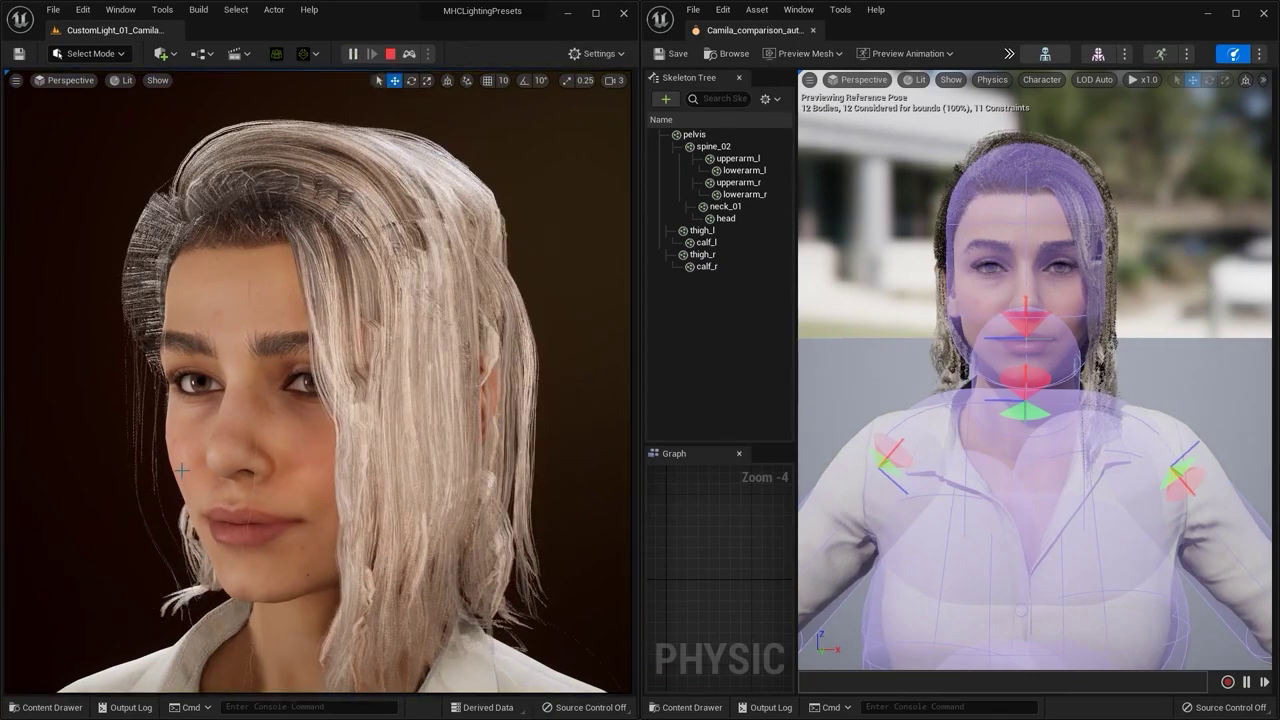
Scale down the head collision body so it fits inside the character's head shape
{"action": "left_click", "coordinate": [1017, 283]}
{"action": "key", "text": "r"}
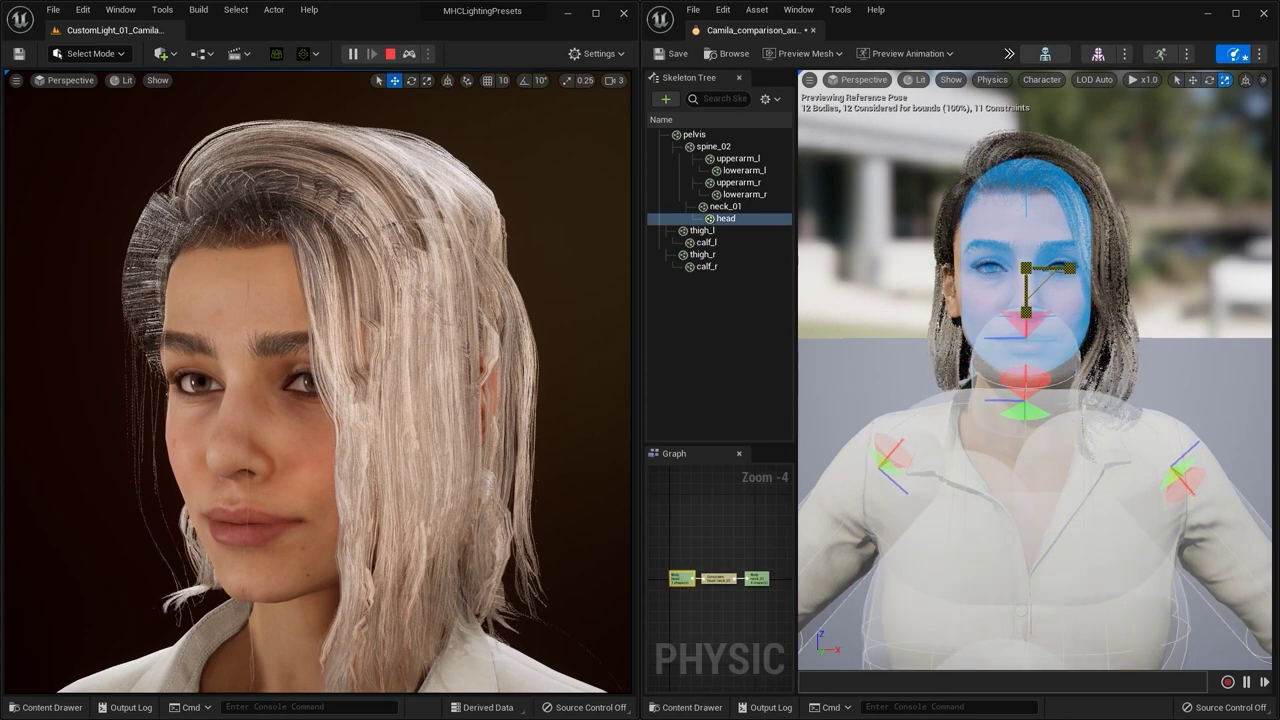
Move the neck_01 collision body slightly down below the shoulder line and restart the level simulation
{"action": "left_click", "coordinate": [1122, 408]}
{"action": "key", "text": "w"}
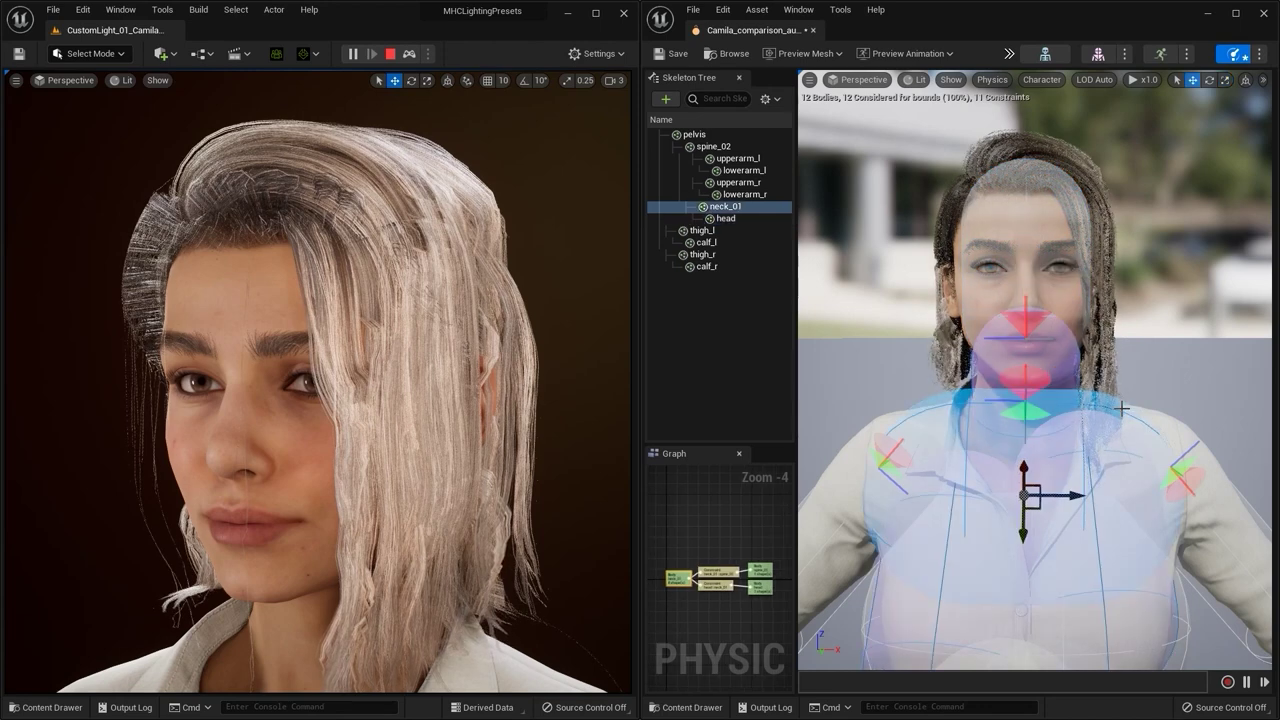
{"action": "left_click_drag", "start_coordinate": [1023, 540], "coordinate": [1023, 563]}
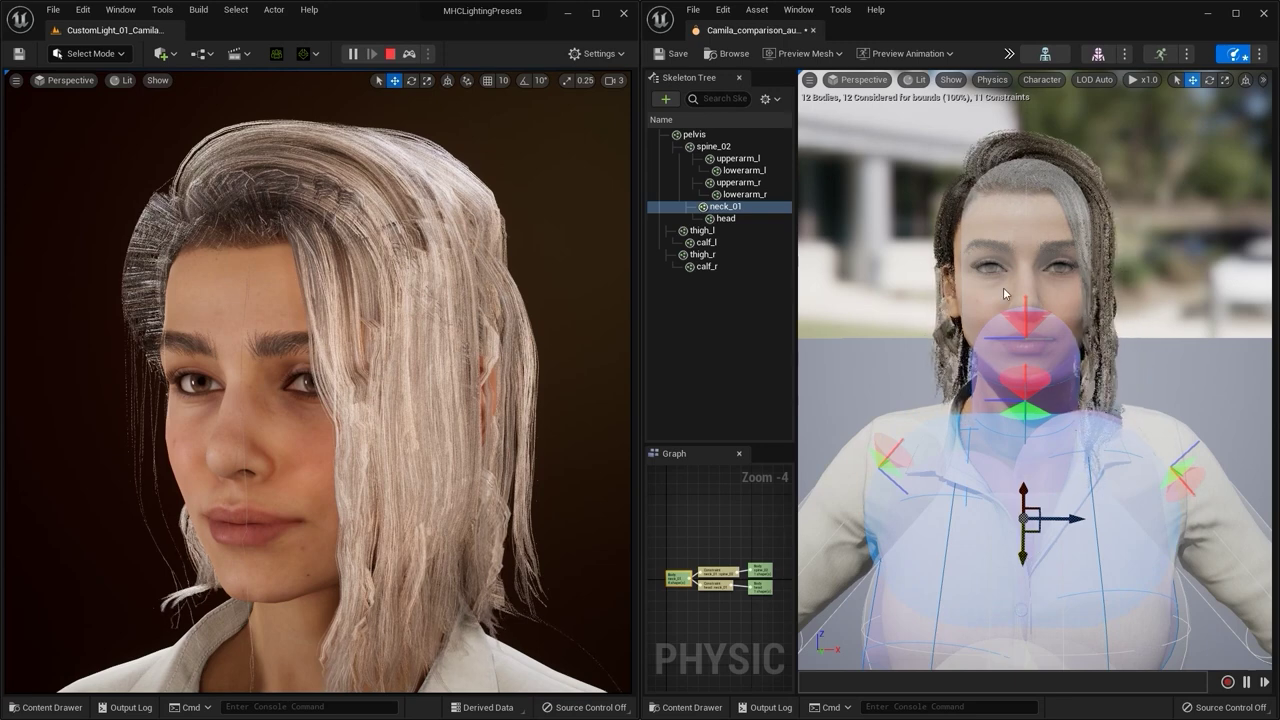
{"action": "key", "text": "Escape"}
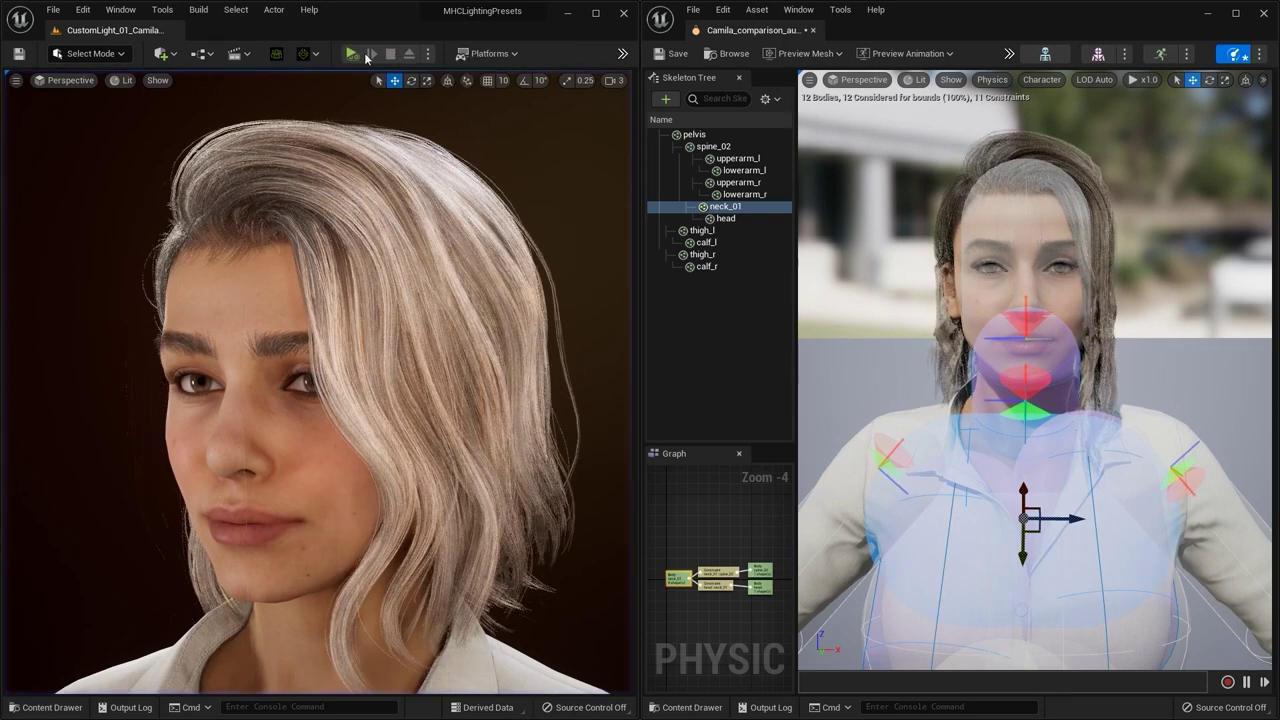
{"action": "left_click", "coordinate": [351, 55]}
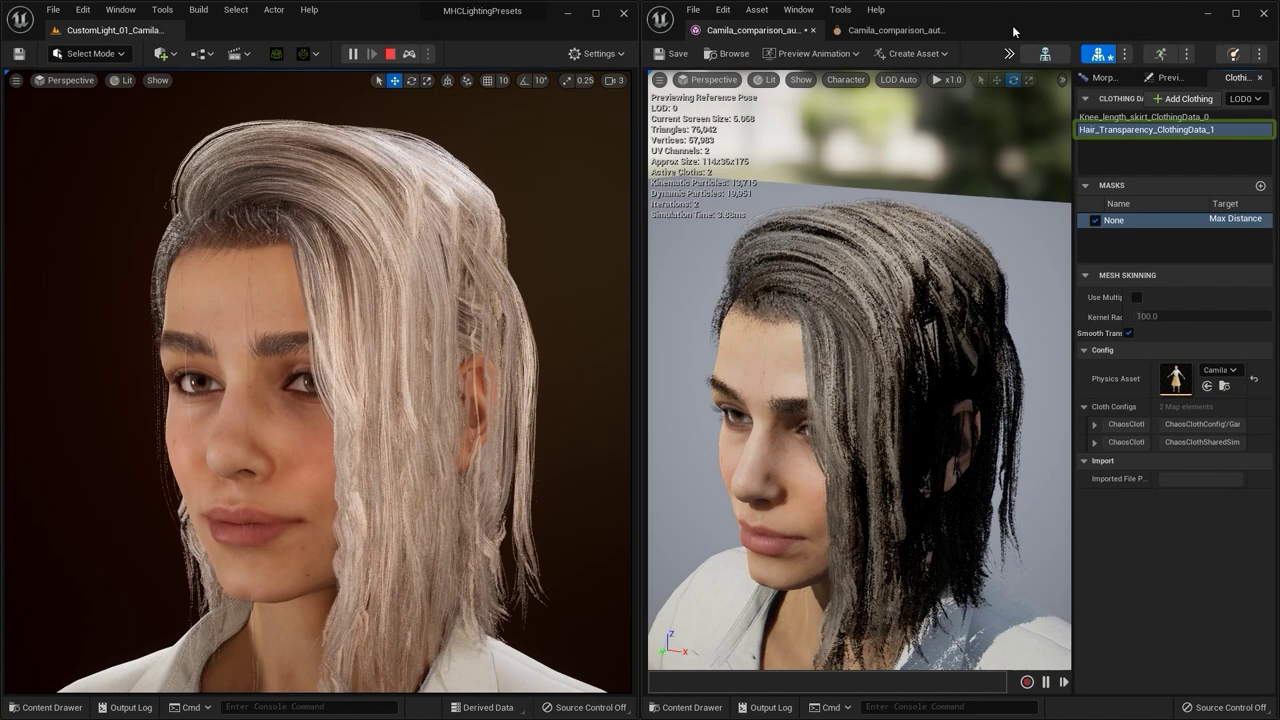
Enable cloth painting for Hair_Transparency_ClothingData_1 and set the brush's paint value to 0
{"action": "left_click", "coordinate": [1009, 53]}
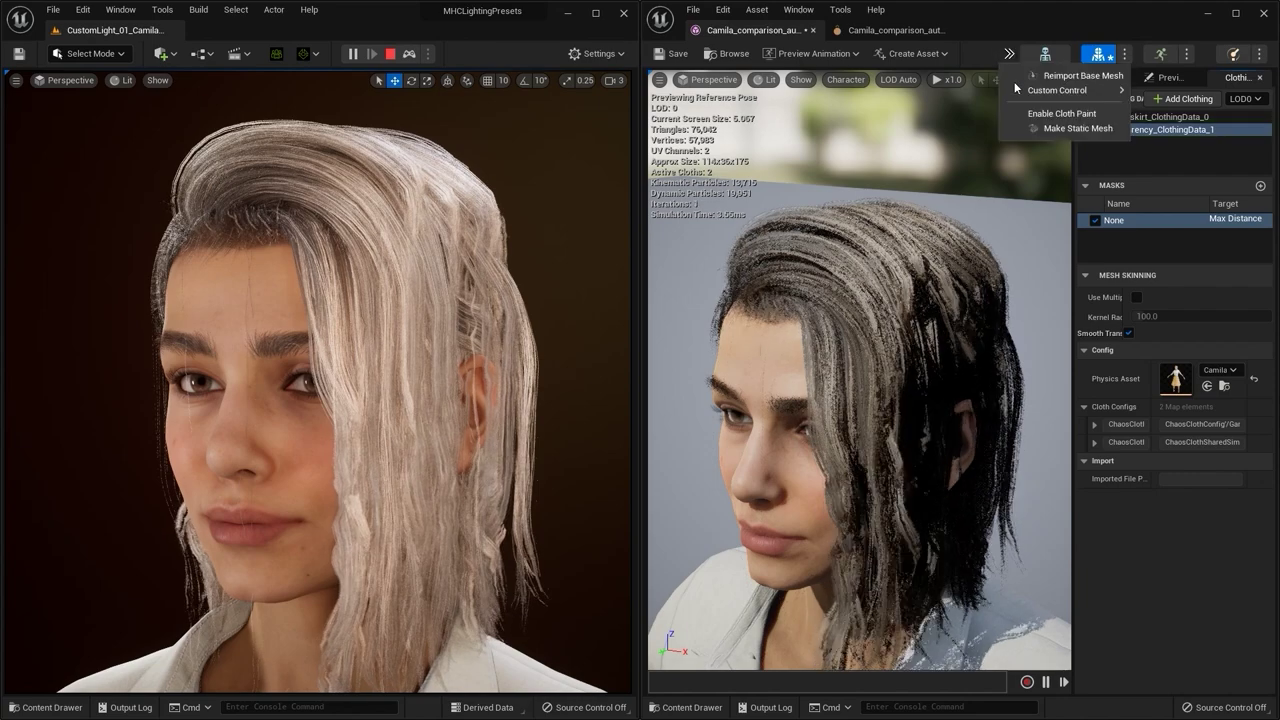
{"action": "left_click", "coordinate": [1030, 116]}
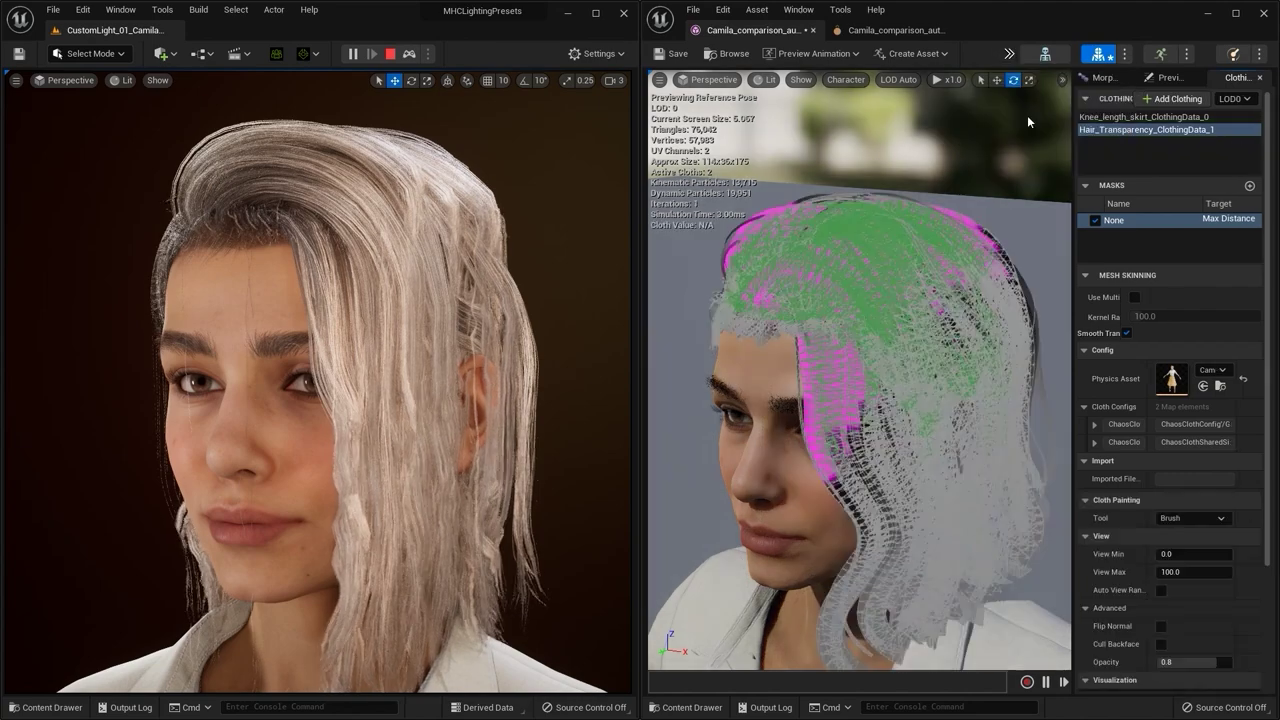
{"action": "left_click_drag", "start_coordinate": [1267, 176], "coordinate": [1268, 318]}
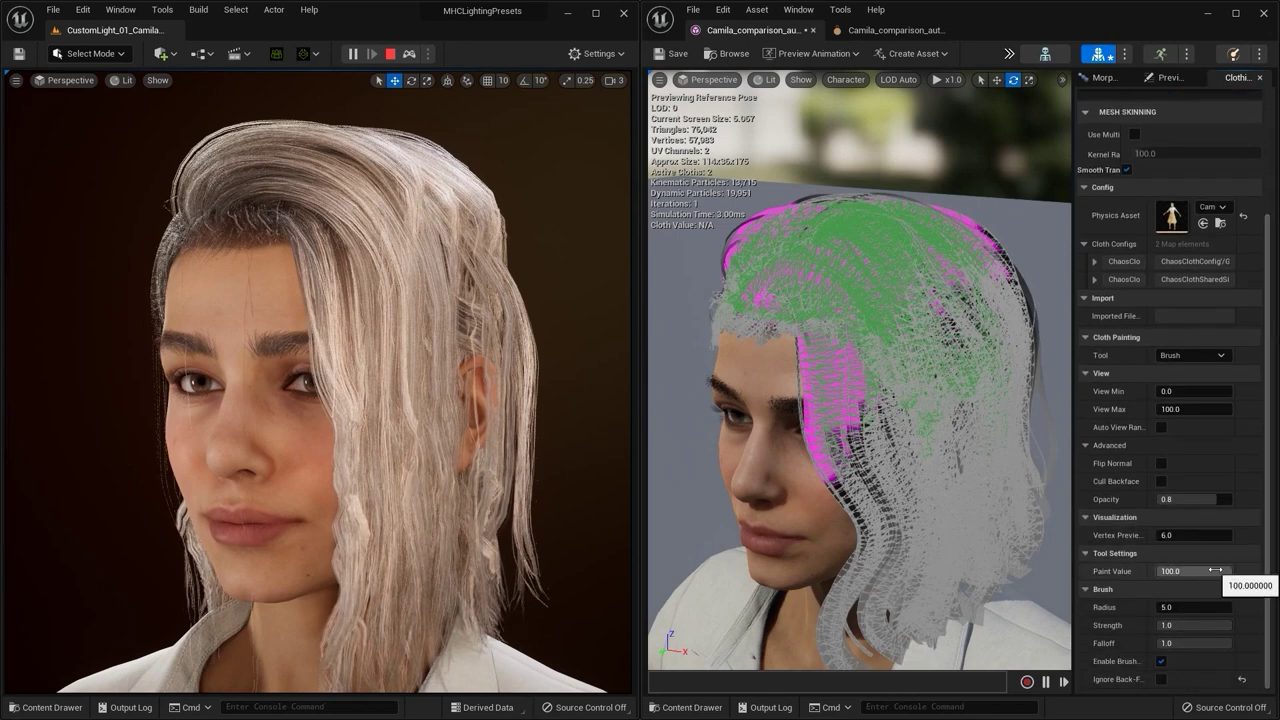
{"action": "left_click_drag", "start_coordinate": [1216, 571], "coordinate": [1190, 571]}
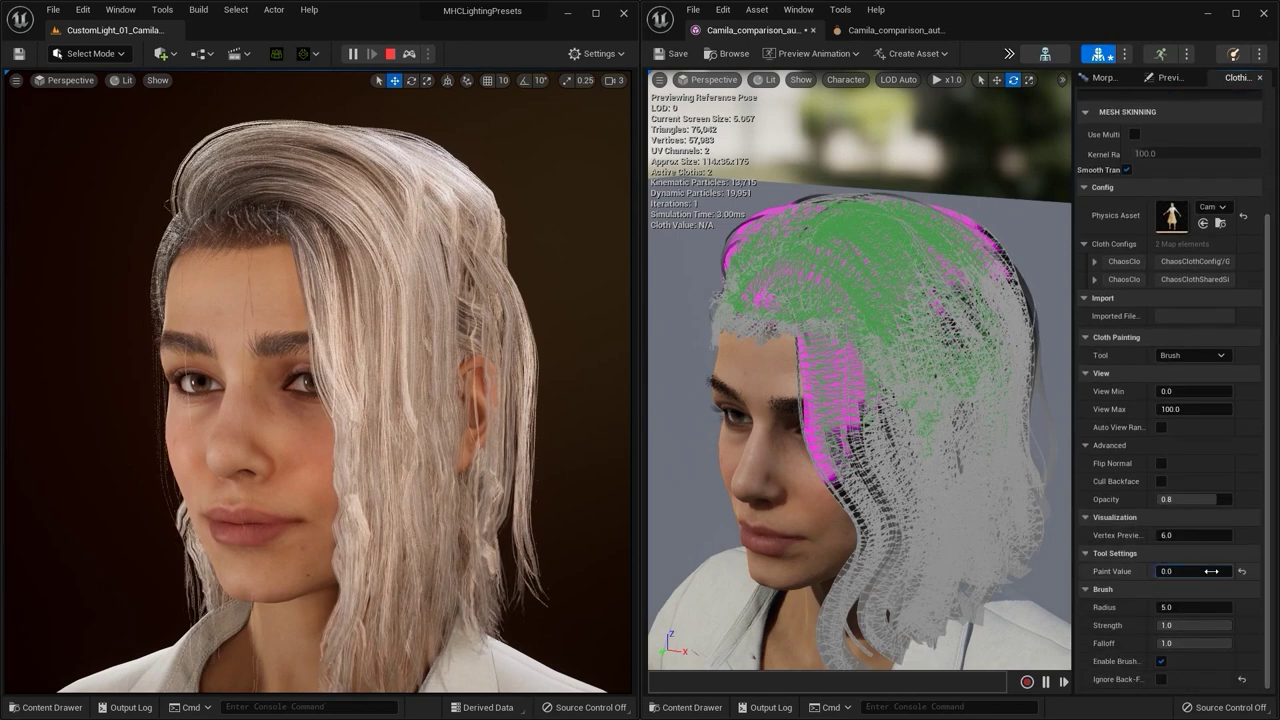
Paint the zero Max Distance value over the hair roots and scalp, from the forehead across the crown and around the side
{"action": "left_click", "coordinate": [804, 297]}
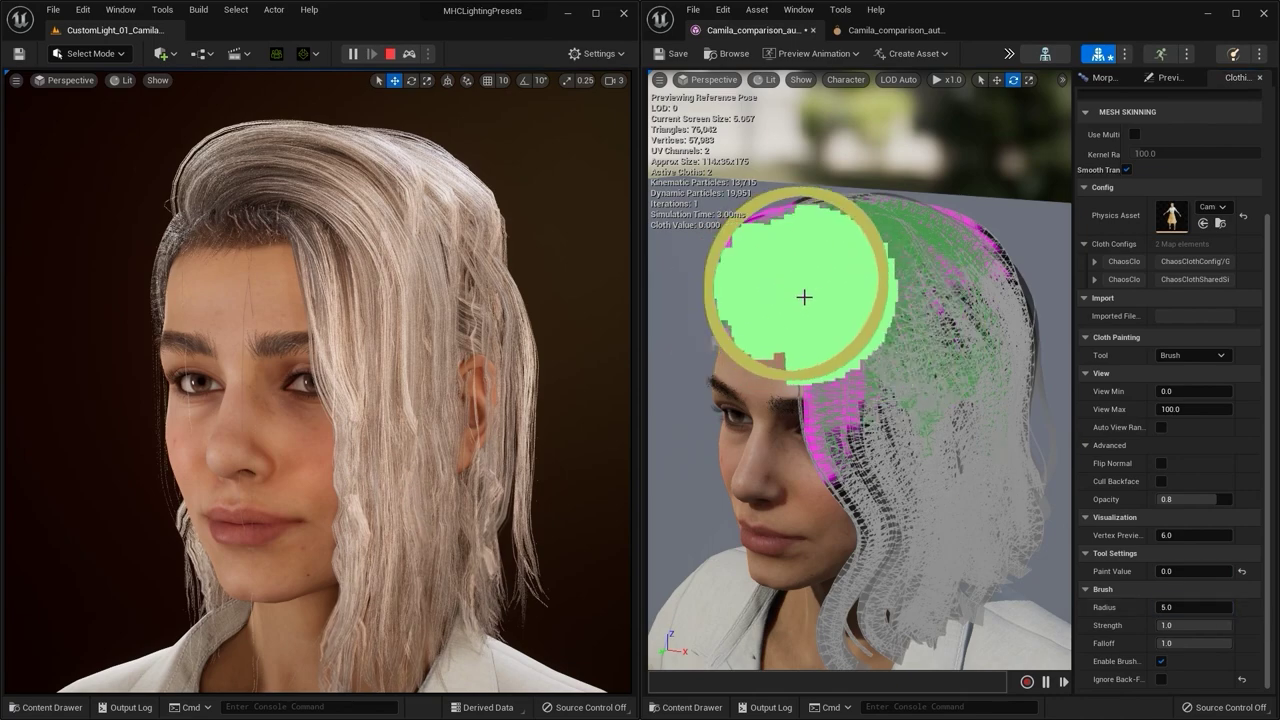
{"action": "mouse_move", "coordinate": [804, 297]}
{"action": "left_mouse_down"}
{"action": "mouse_move", "coordinate": [877, 260]}
{"action": "mouse_move", "coordinate": [943, 257]}
{"action": "mouse_move", "coordinate": [840, 323]}
{"action": "mouse_move", "coordinate": [871, 204]}
{"action": "mouse_move", "coordinate": [943, 240]}
{"action": "mouse_move", "coordinate": [840, 243]}
{"action": "left_mouse_up"}
{"action": "mouse_move", "coordinate": [840, 262]}
{"action": "left_mouse_down"}
{"action": "mouse_move", "coordinate": [840, 243]}
{"action": "mouse_move", "coordinate": [904, 270]}
{"action": "mouse_move", "coordinate": [811, 309]}
{"action": "mouse_move", "coordinate": [886, 323]}
{"action": "mouse_move", "coordinate": [983, 317]}
{"action": "mouse_move", "coordinate": [932, 356]}
{"action": "left_mouse_up"}
{"action": "mouse_move", "coordinate": [932, 356]}
{"action": "left_mouse_down"}
{"action": "mouse_move", "coordinate": [877, 343]}
{"action": "mouse_move", "coordinate": [957, 316]}
{"action": "mouse_move", "coordinate": [940, 297]}
{"action": "mouse_move", "coordinate": [889, 326]}
{"action": "mouse_move", "coordinate": [974, 329]}
{"action": "mouse_move", "coordinate": [845, 375]}
{"action": "left_mouse_up"}
{"action": "left_click_drag", "start_coordinate": [977, 286], "coordinate": [862, 298], "text": "alt"}
{"action": "mouse_move", "coordinate": [862, 298]}
{"action": "left_mouse_down", "text": "alt"}
{"action": "mouse_move", "coordinate": [760, 298]}
{"action": "mouse_move", "coordinate": [883, 328]}
{"action": "left_mouse_up", "text": "alt"}
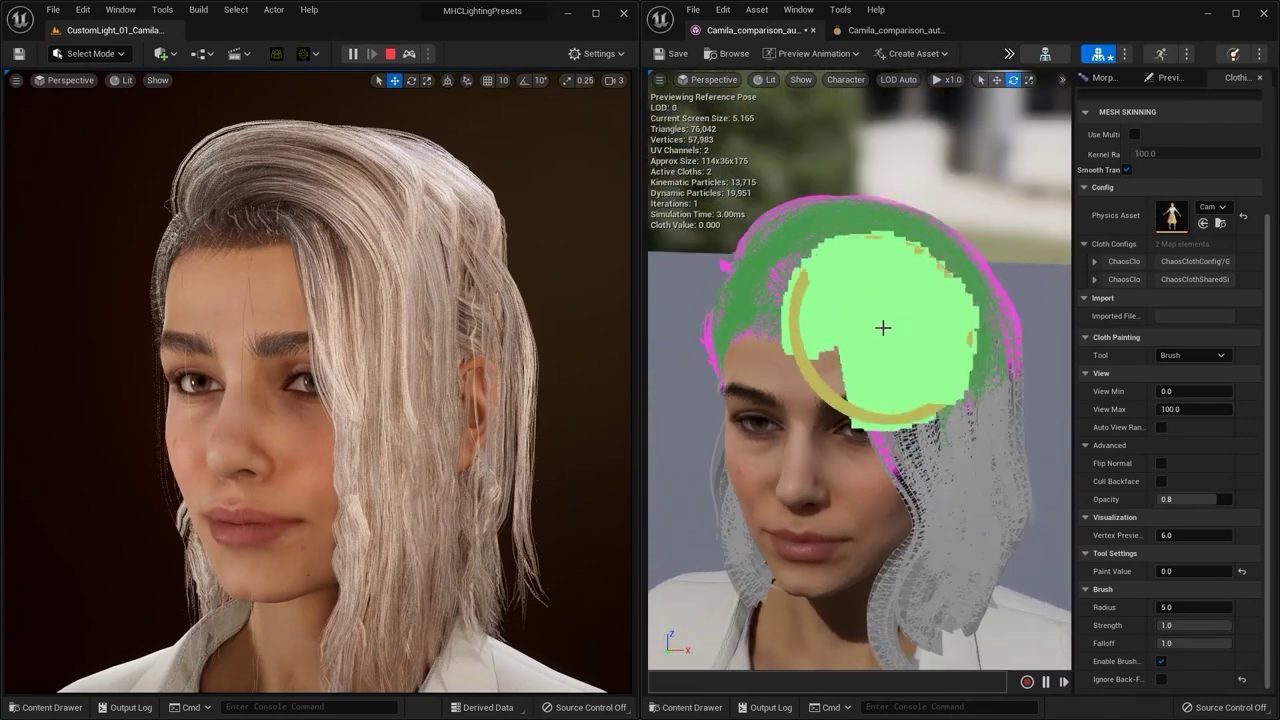
Apply the Smooth tool to the whole hair mesh and leave cloth painting mode
{"action": "left_click", "coordinate": [1181, 356]}
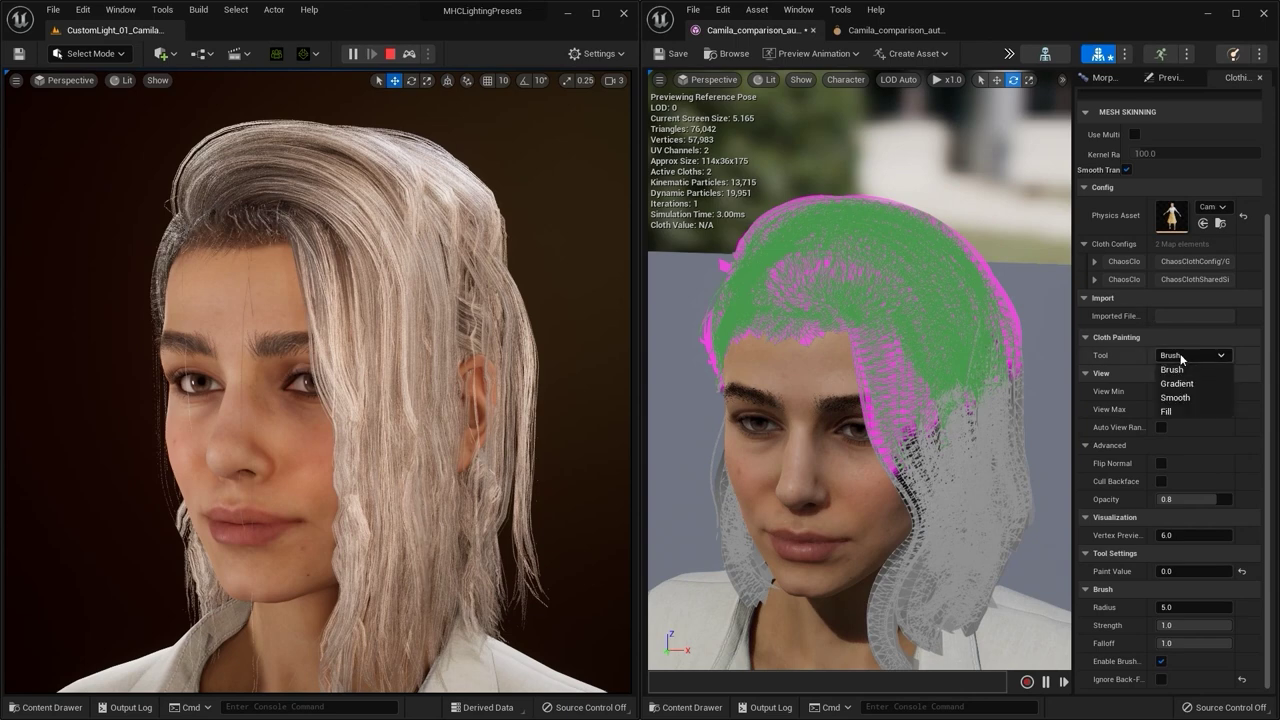
{"action": "left_click", "coordinate": [1186, 398]}
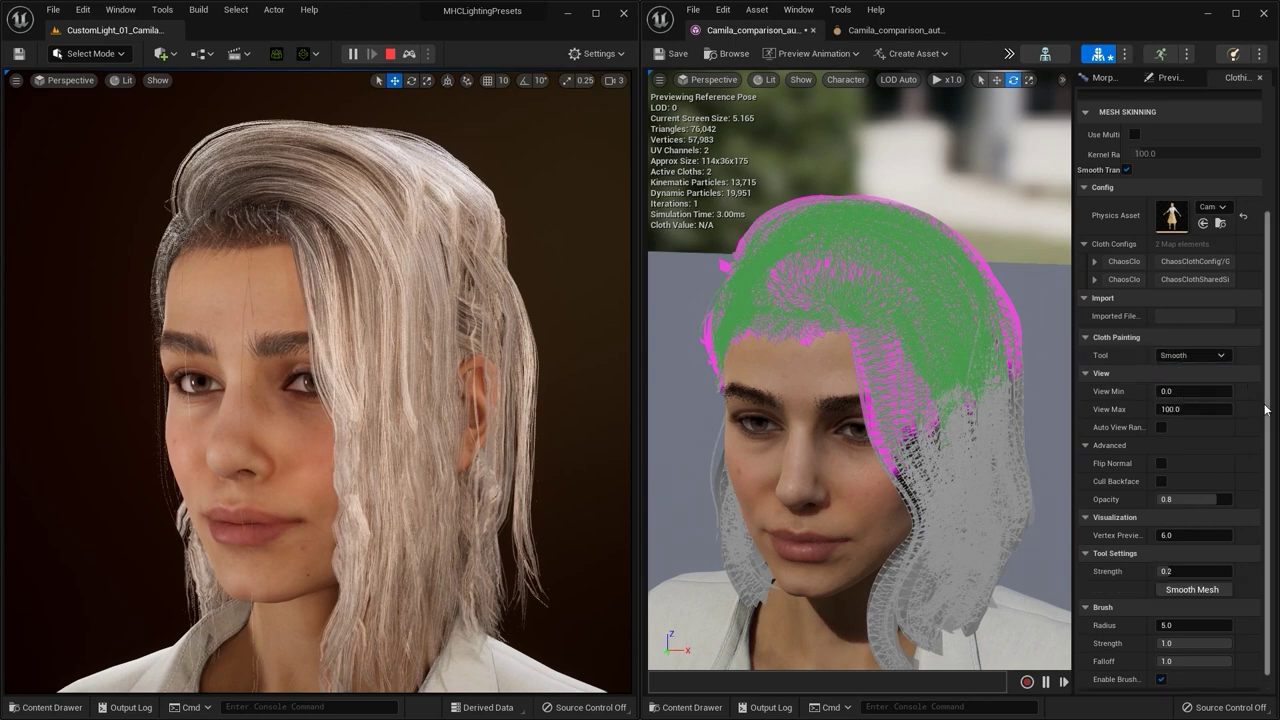
{"action": "scroll", "coordinate": [1266, 409], "scroll_direction": "down", "scroll_amount": 1}
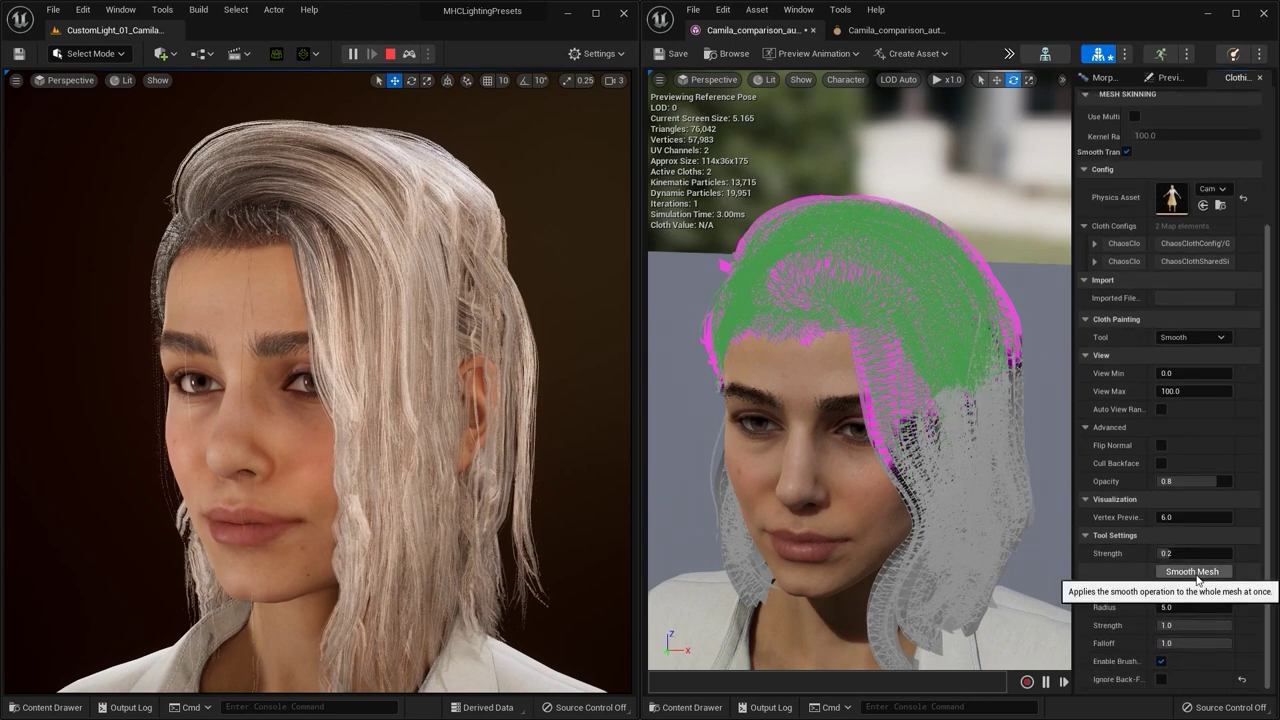
{"action": "left_click", "coordinate": [1197, 577]}
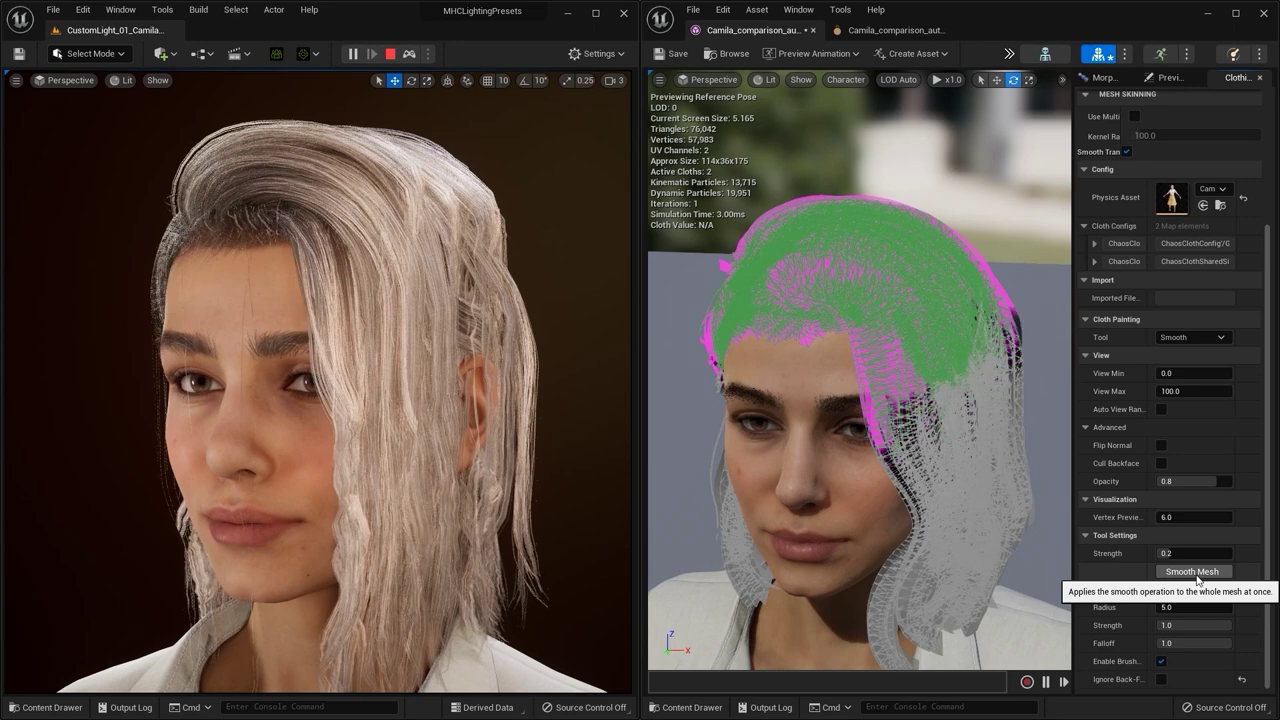
{"action": "left_click", "coordinate": [1009, 53]}
{"action": "left_click", "coordinate": [1027, 116]}
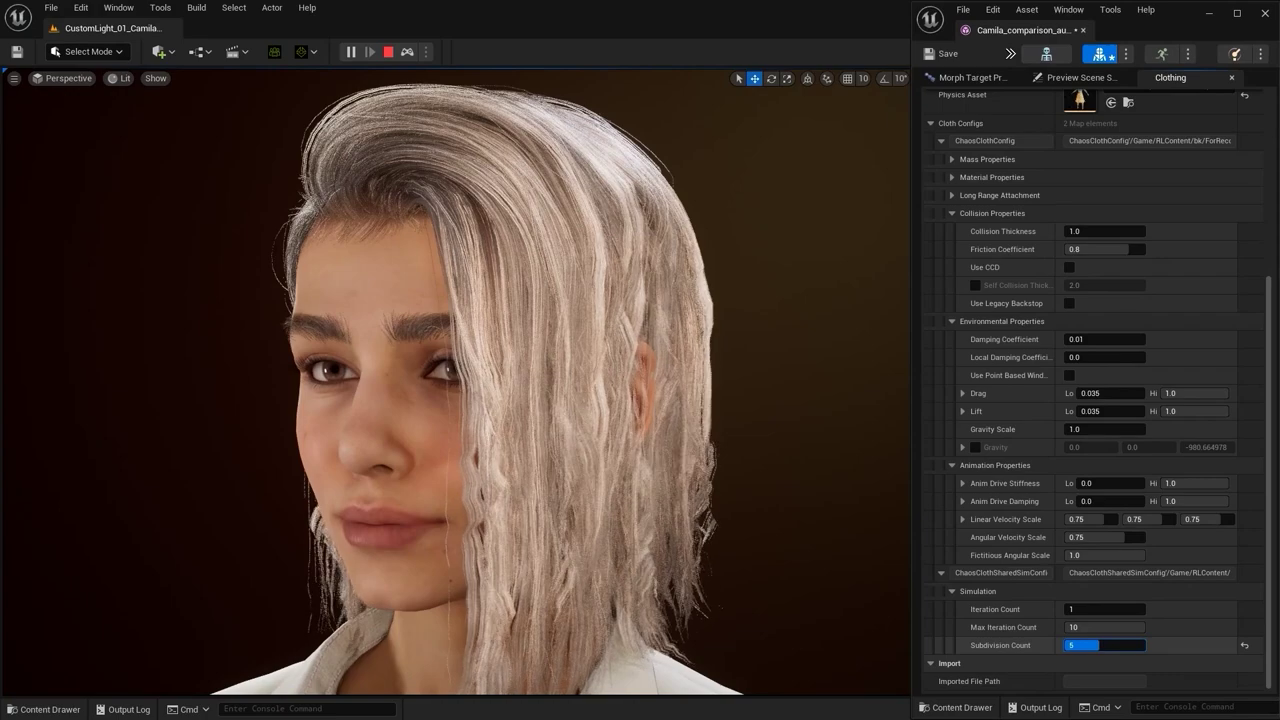
Set the hair simulation's Subdivision Count to 5 and Iteration Count to 2
{"action": "key", "text": "Return"}
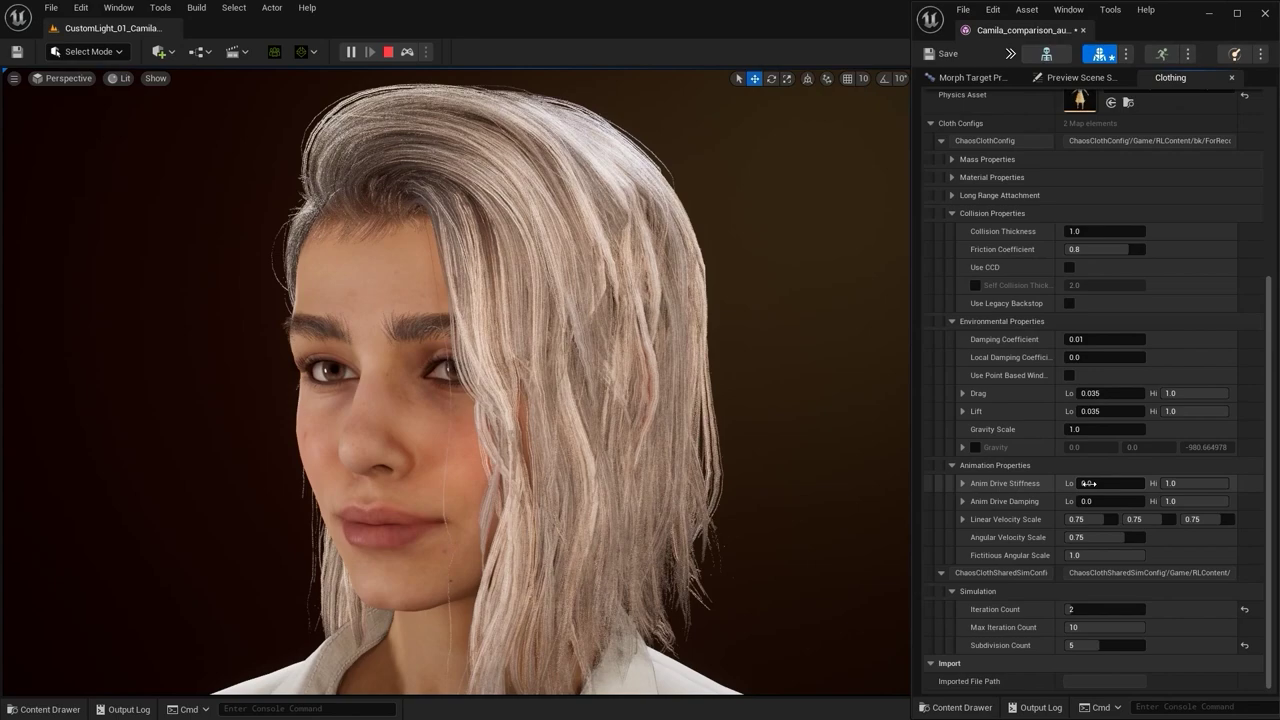
Set the low value of Anim Drive Stiffness to 0.5 and of Anim Drive Damping to 0.3
{"action": "mouse_move", "coordinate": [1093, 483]}
{"action": "left_mouse_down"}
{"action": "mouse_move", "coordinate": [1131, 483]}
{"action": "mouse_move", "coordinate": [1082, 484]}
{"action": "left_mouse_up"}
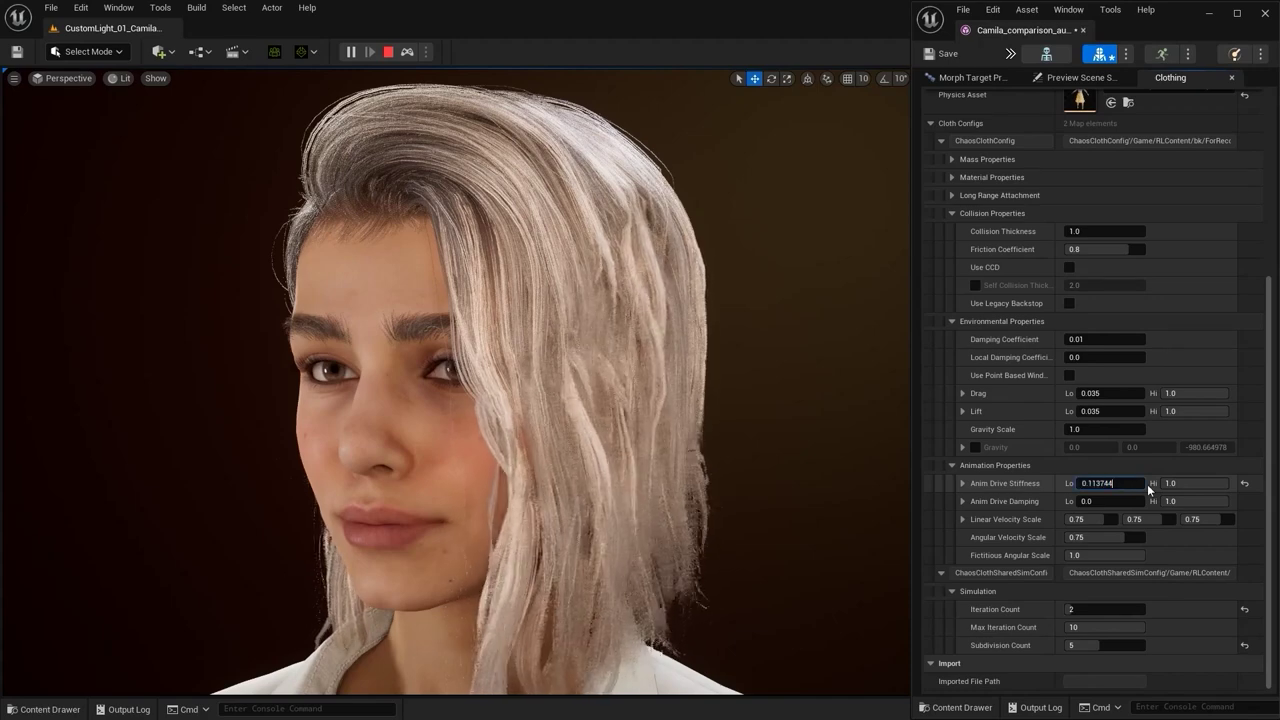
{"action": "key", "text": "Return"}
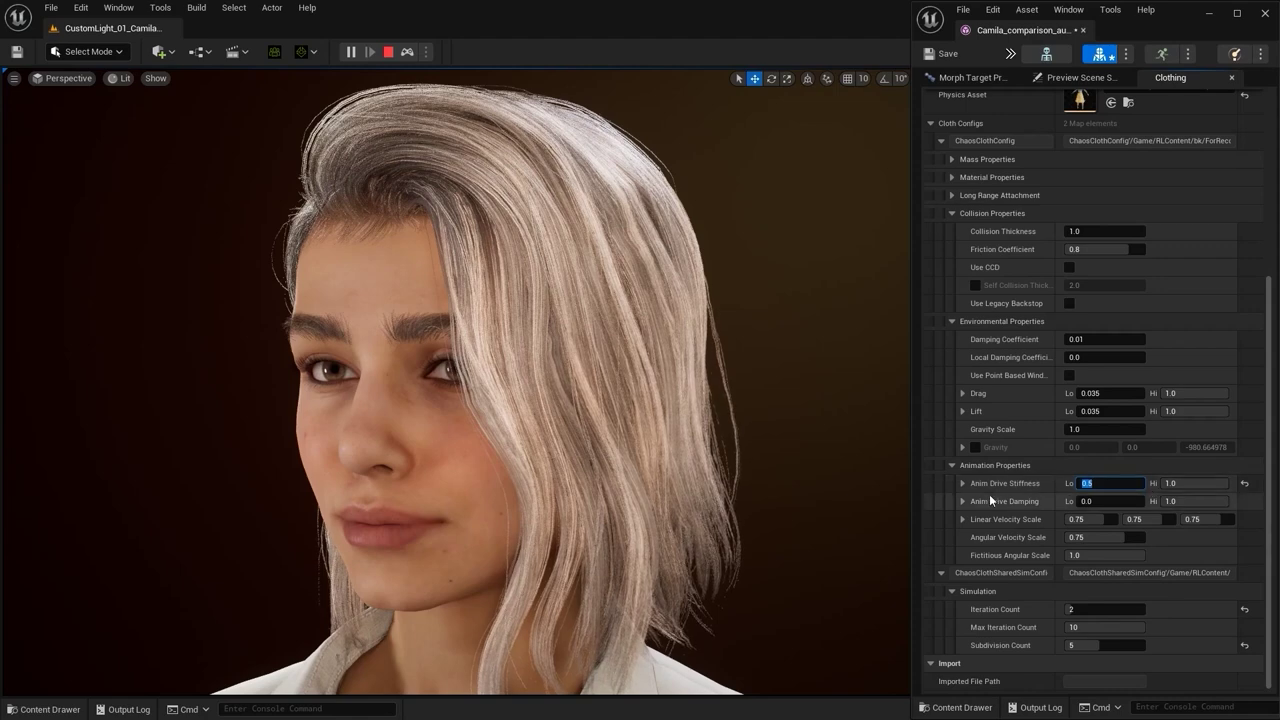
{"action": "mouse_move", "coordinate": [988, 506]}
{"action": "left_click_drag", "start_coordinate": [1094, 501], "coordinate": [1124, 501]}
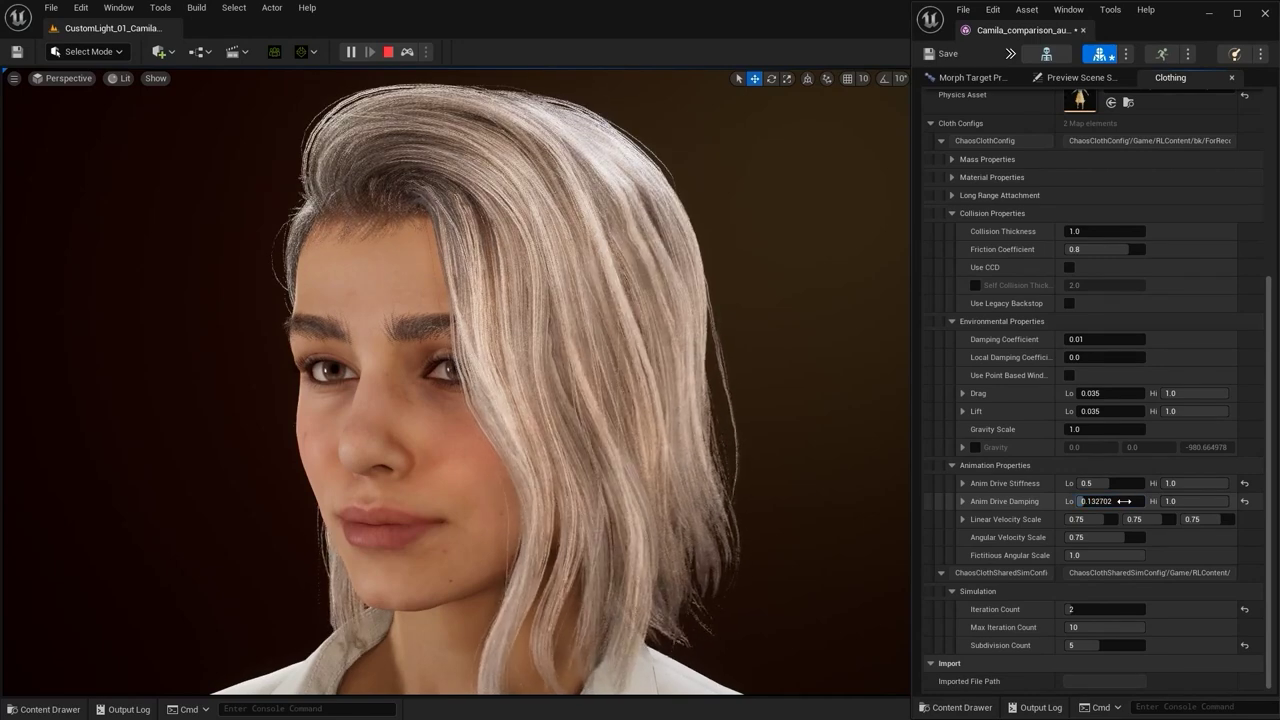
{"action": "left_click", "coordinate": [1124, 501]}
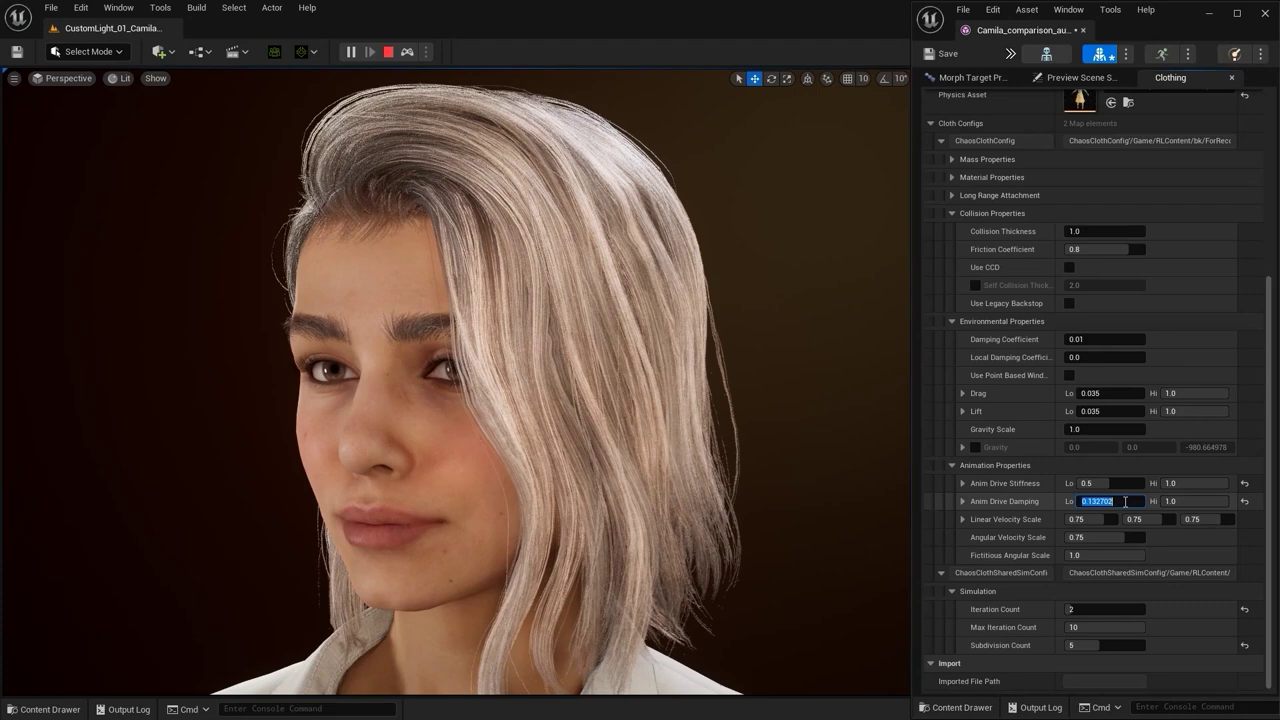
{"action": "key", "text": "Return"}
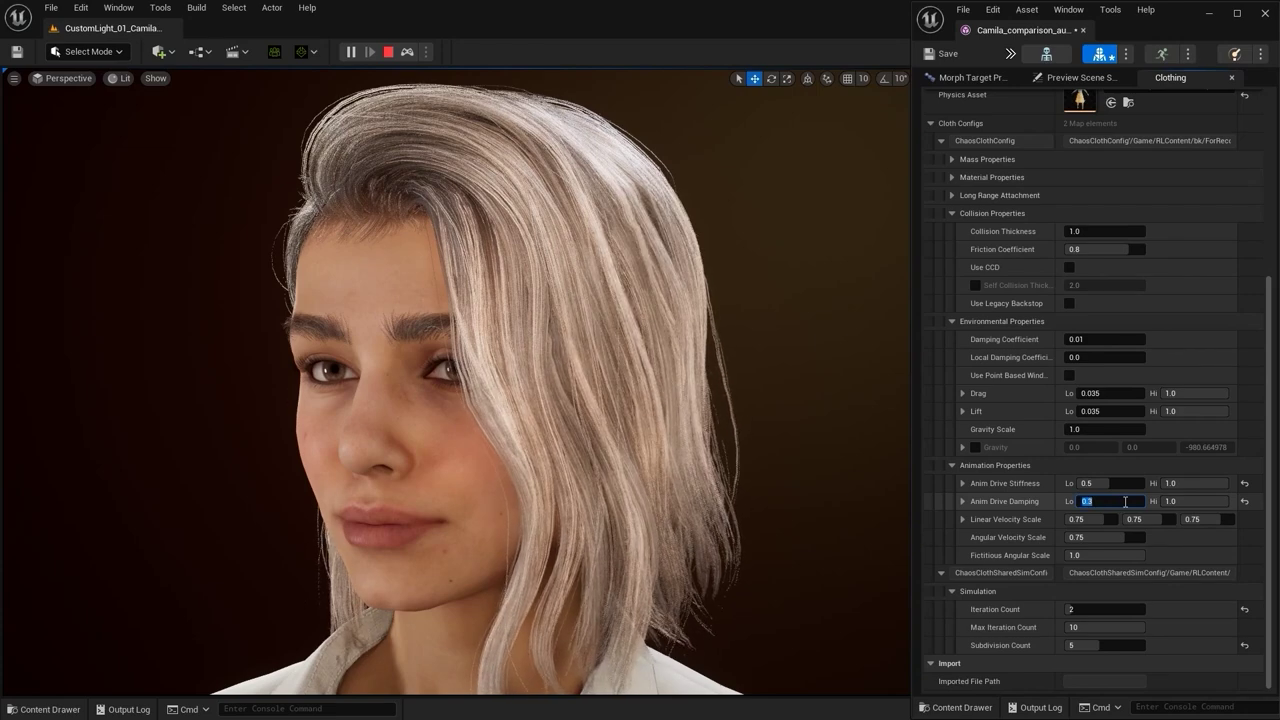
Try a Gravity Scale of 2 on the hair cloth, and settle on 0.3
{"action": "mouse_move", "coordinate": [1006, 432]}
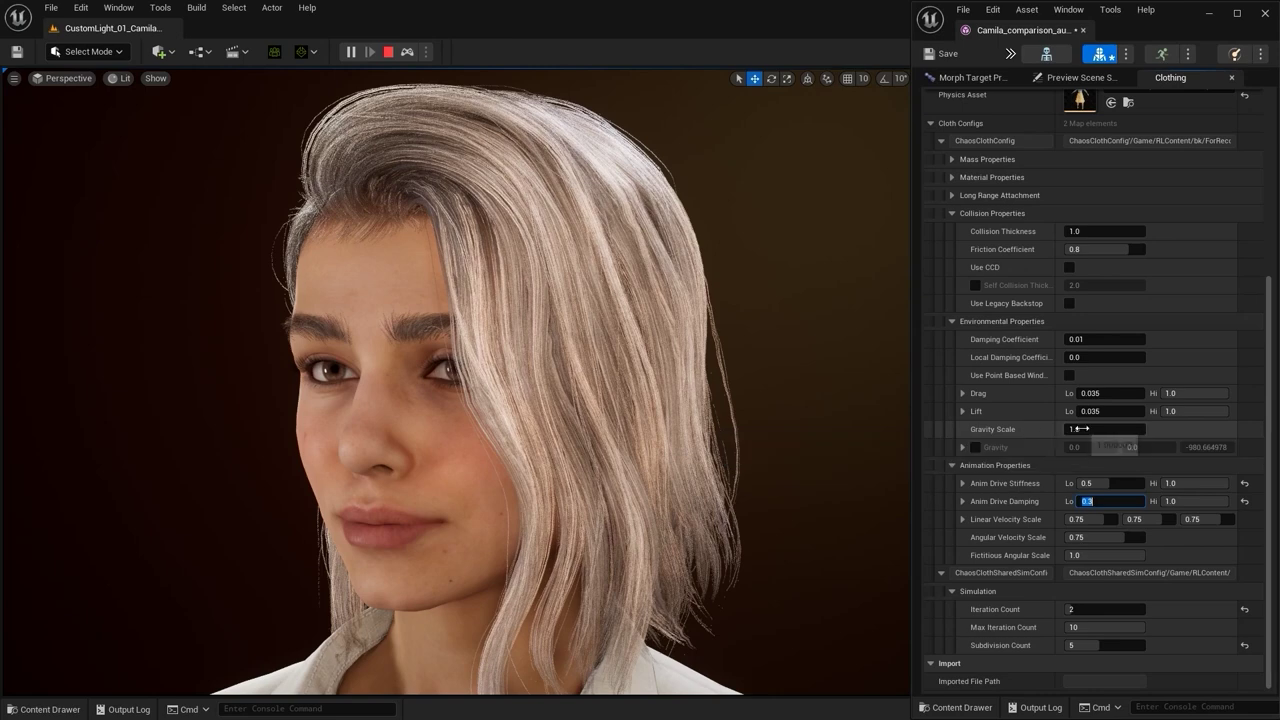
{"action": "left_click", "coordinate": [1110, 429]}
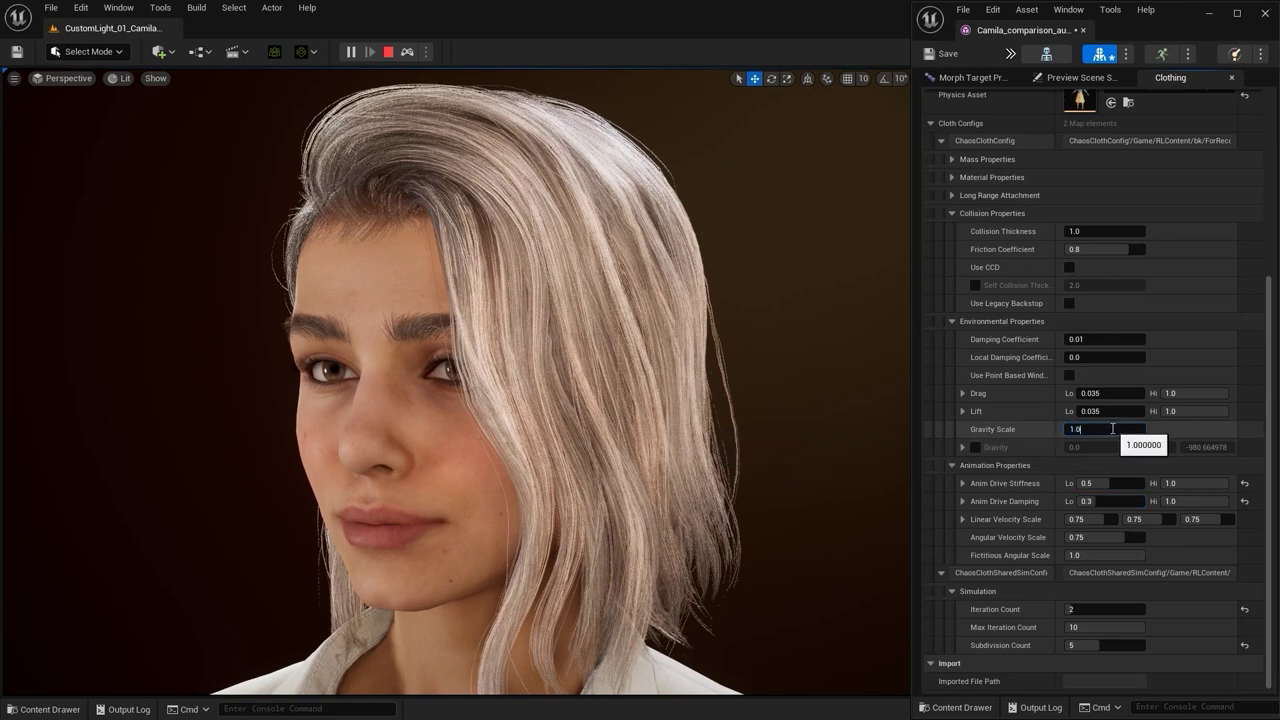
{"action": "key", "text": "Return"}
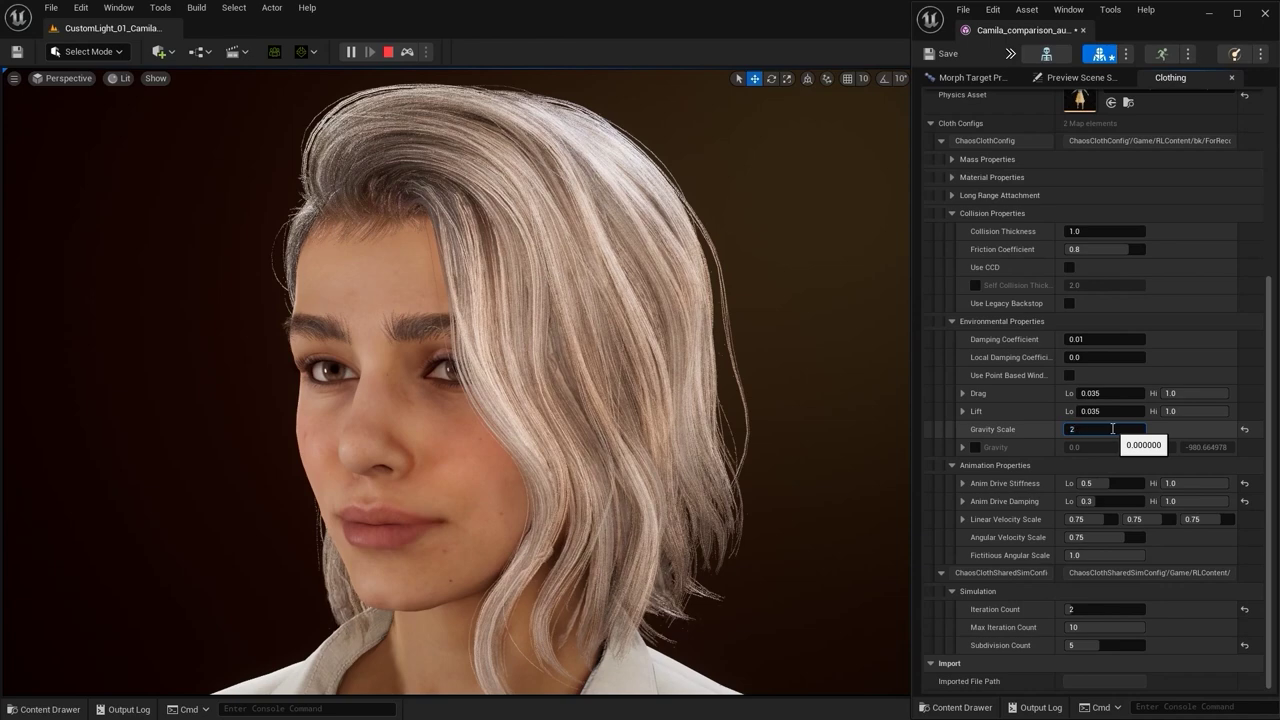
{"action": "key", "text": "Return"}
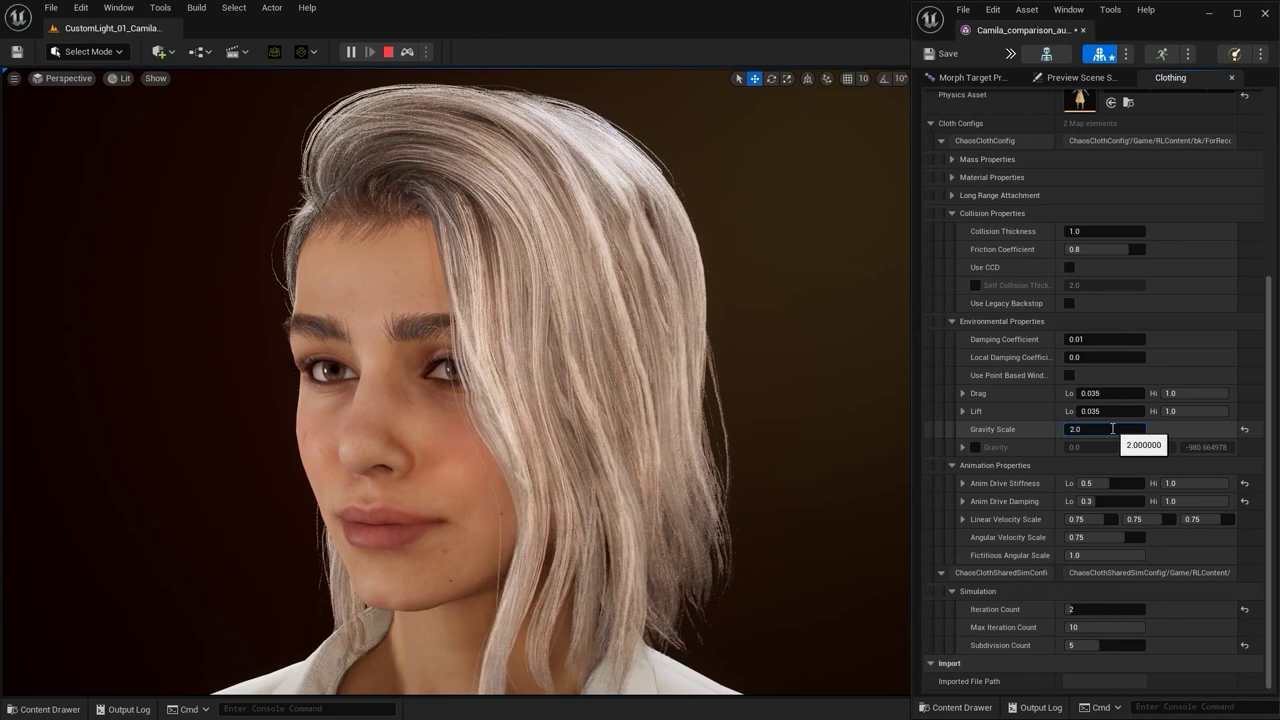
{"action": "type", "text": "0.3"}
{"action": "key", "text": "Return"}
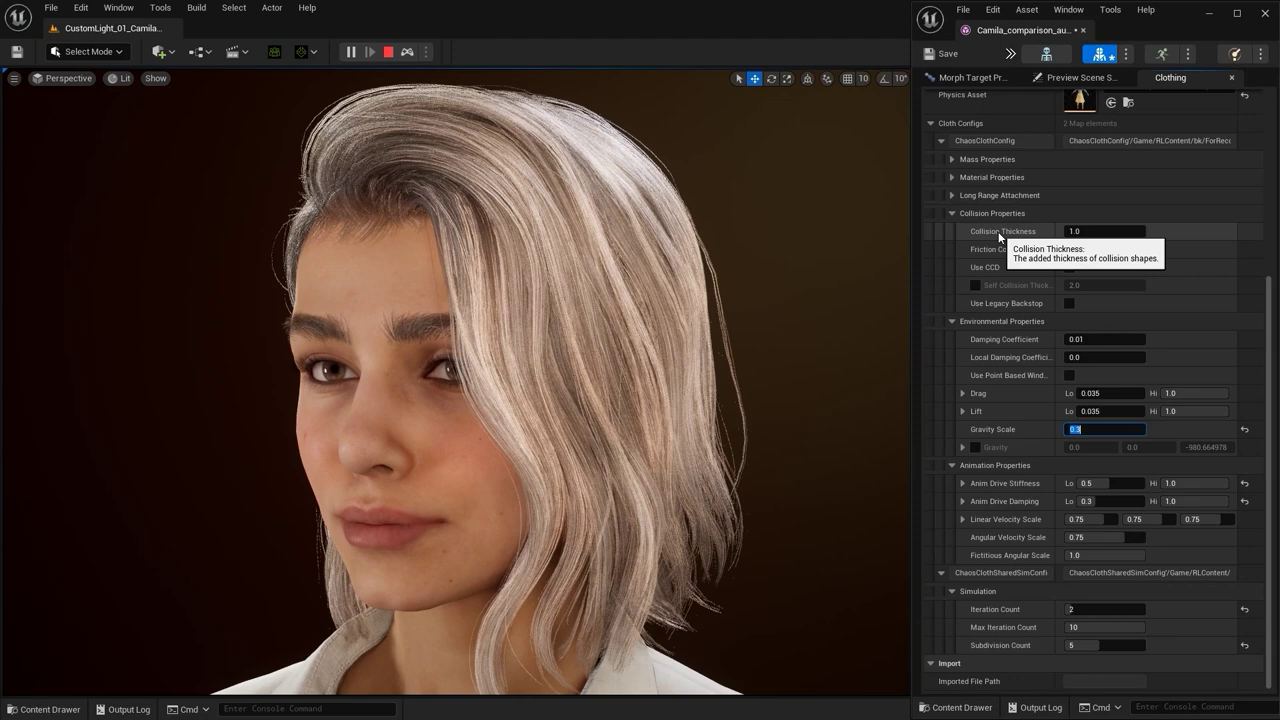
Adjust the Collision Thickness in the hair cloth's collision properties
{"action": "left_click_drag", "start_coordinate": [1108, 230], "coordinate": [1064, 230]}
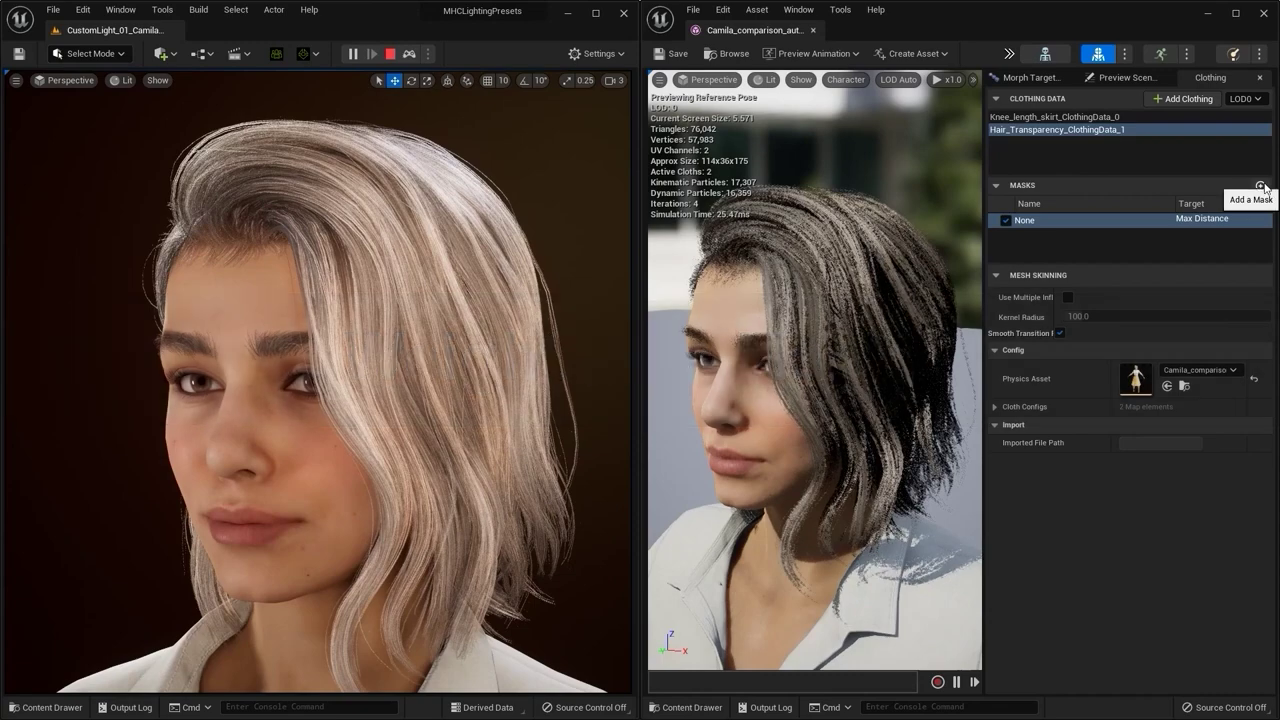
Add a new mask to the hair clothing data, target it to Anim Drive Stiffness, and select it
{"action": "left_click", "coordinate": [1261, 186]}
{"action": "right_click", "coordinate": [1071, 239]}
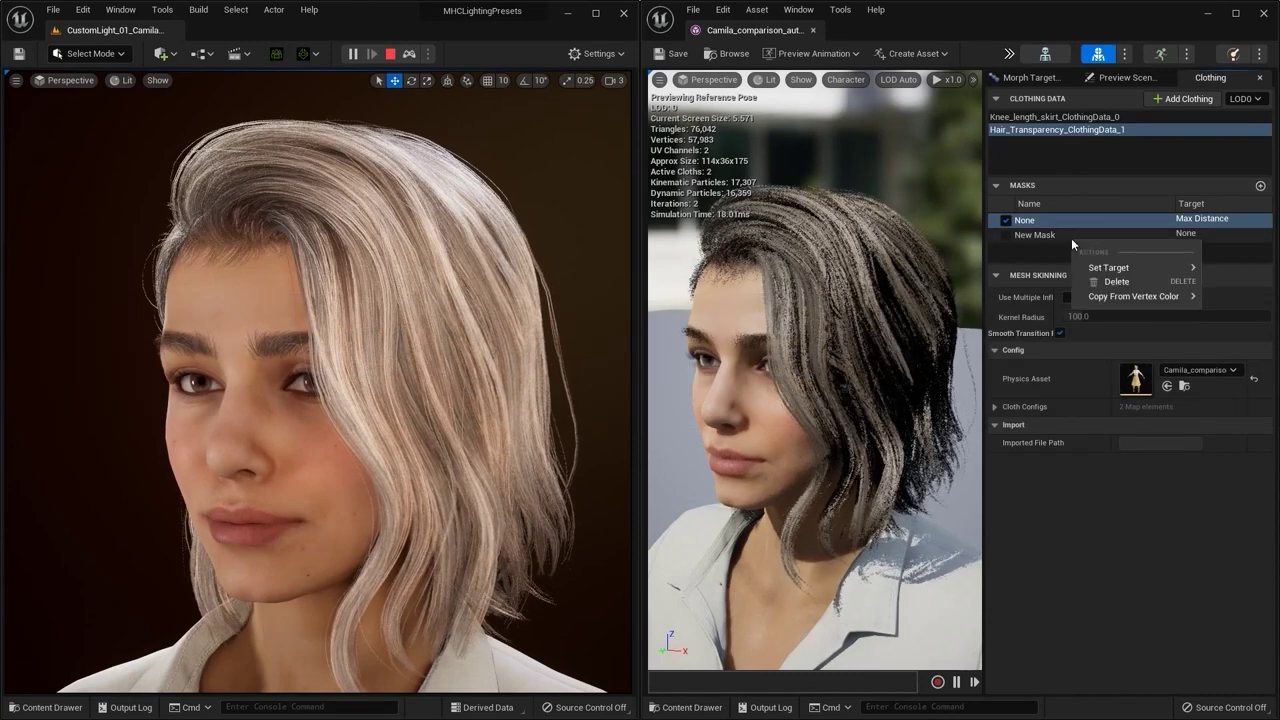
{"action": "mouse_move", "coordinate": [1100, 267]}
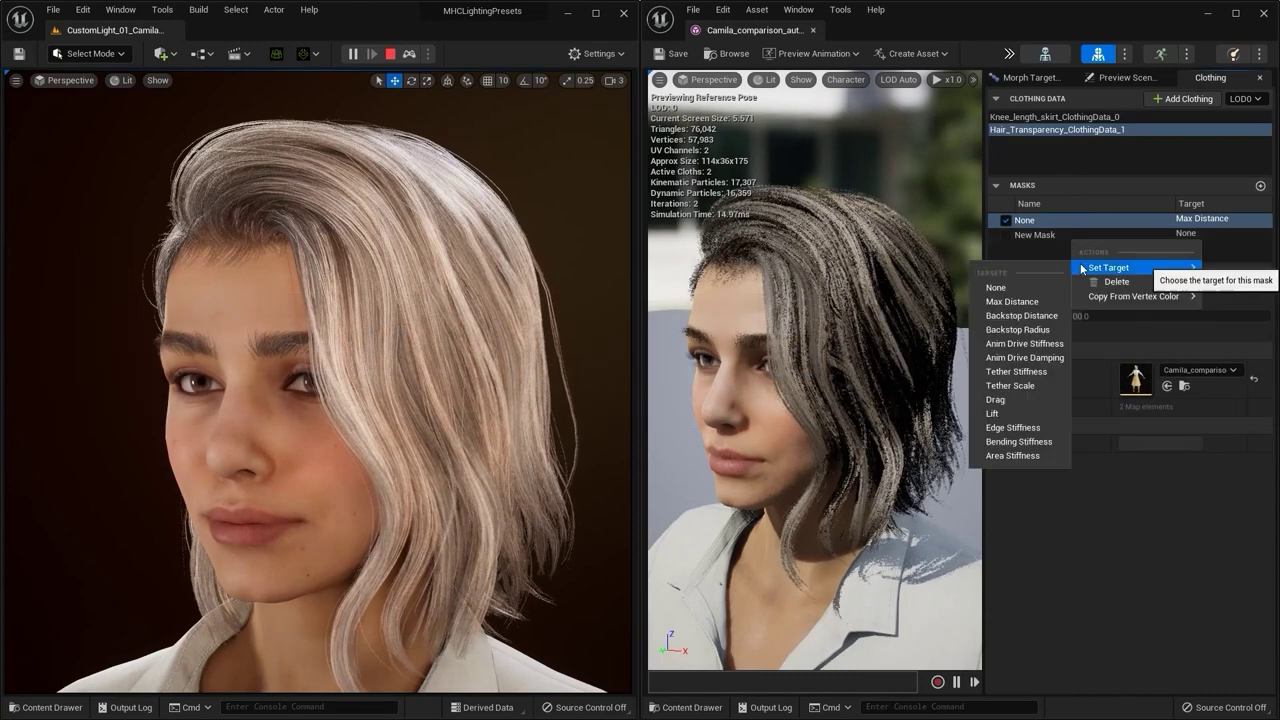
{"action": "left_click", "coordinate": [983, 344]}
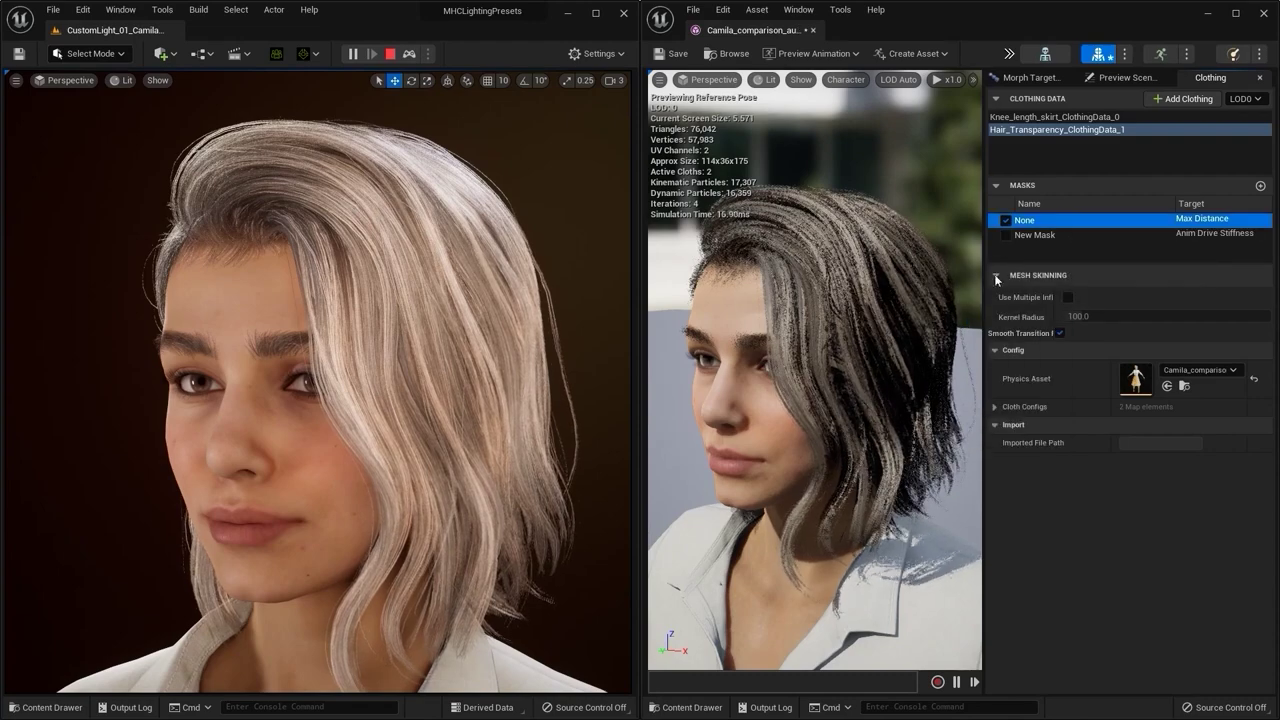
{"action": "left_click", "coordinate": [1040, 236]}
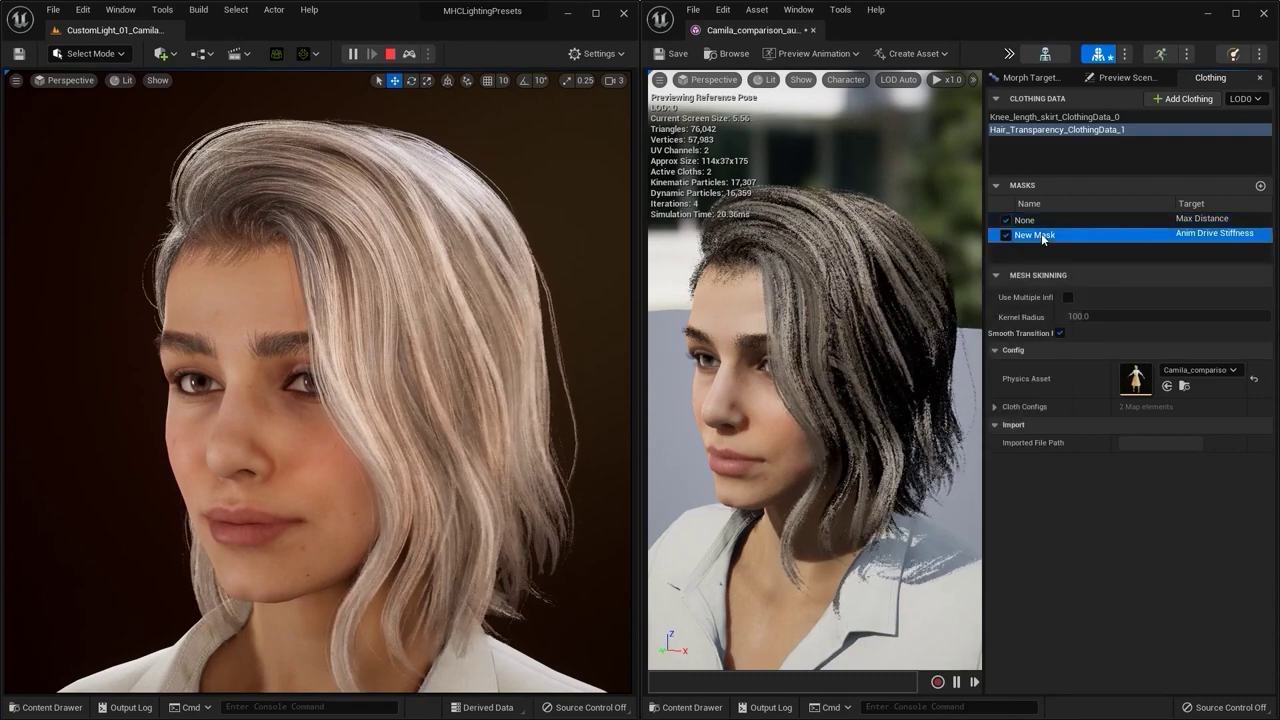
Enable cloth painting and brush the Anim Drive Stiffness mask onto the lower hair ends all around the head
{"action": "left_click", "coordinate": [1008, 54]}
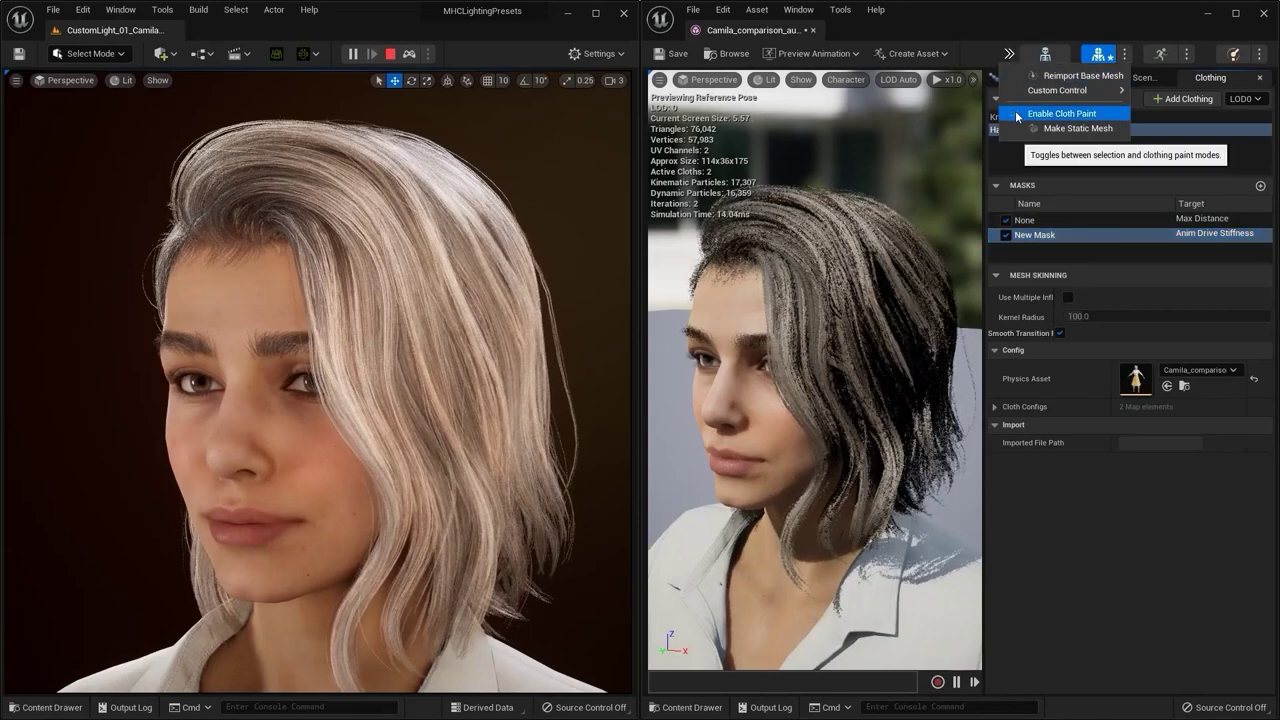
{"action": "left_click", "coordinate": [1060, 113]}
{"action": "left_click_drag", "start_coordinate": [823, 545], "coordinate": [861, 540]}
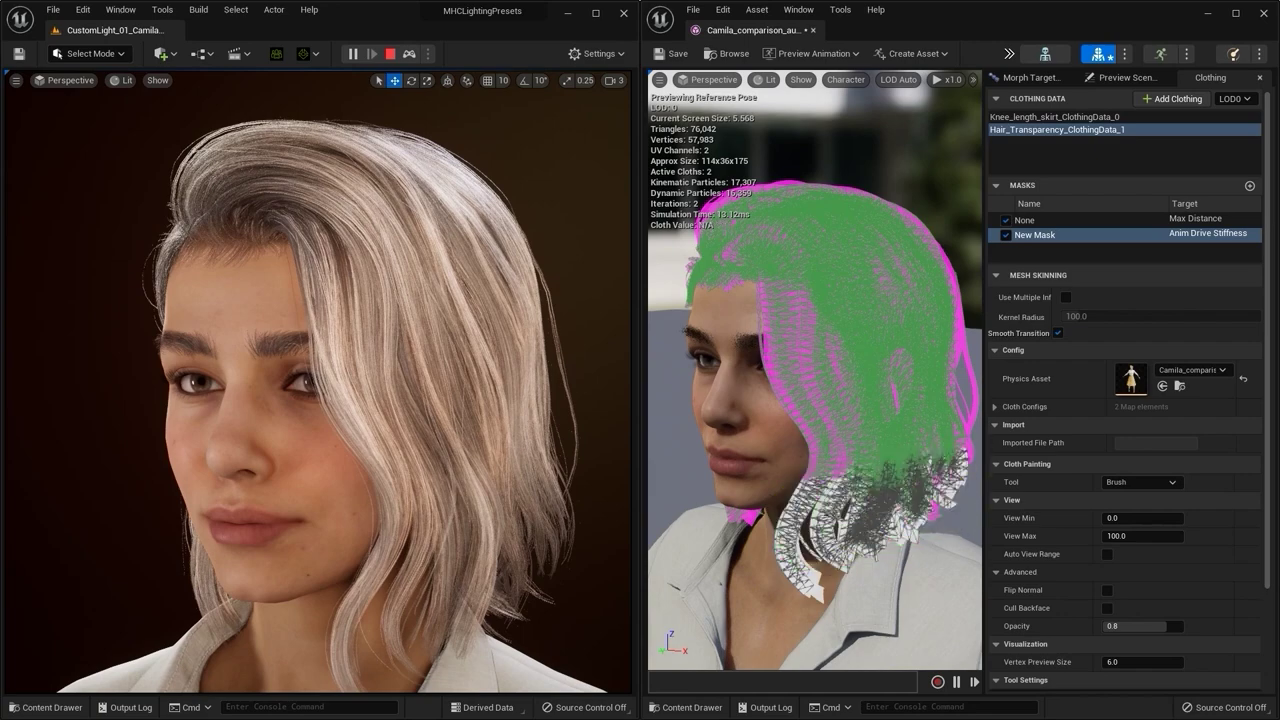
{"action": "left_click_drag", "start_coordinate": [933, 511], "coordinate": [700, 511], "text": "alt"}
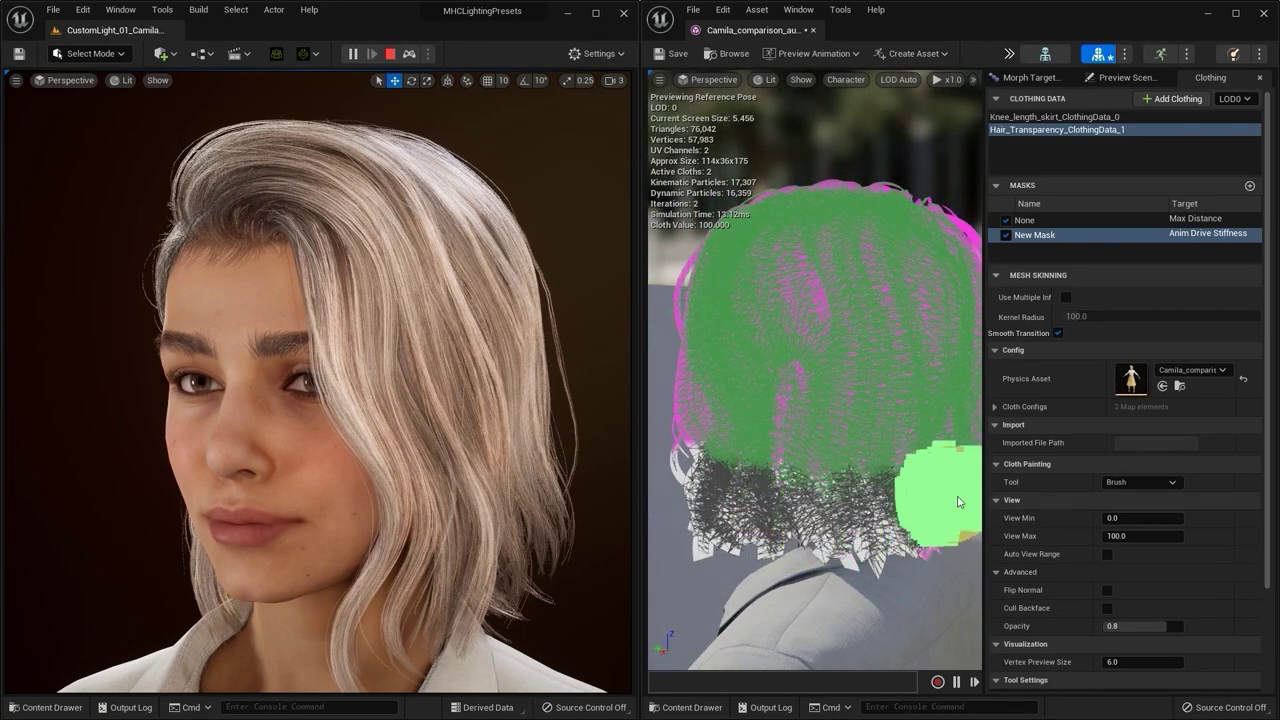
{"action": "left_click_drag", "start_coordinate": [950, 517], "coordinate": [779, 531], "text": "alt"}
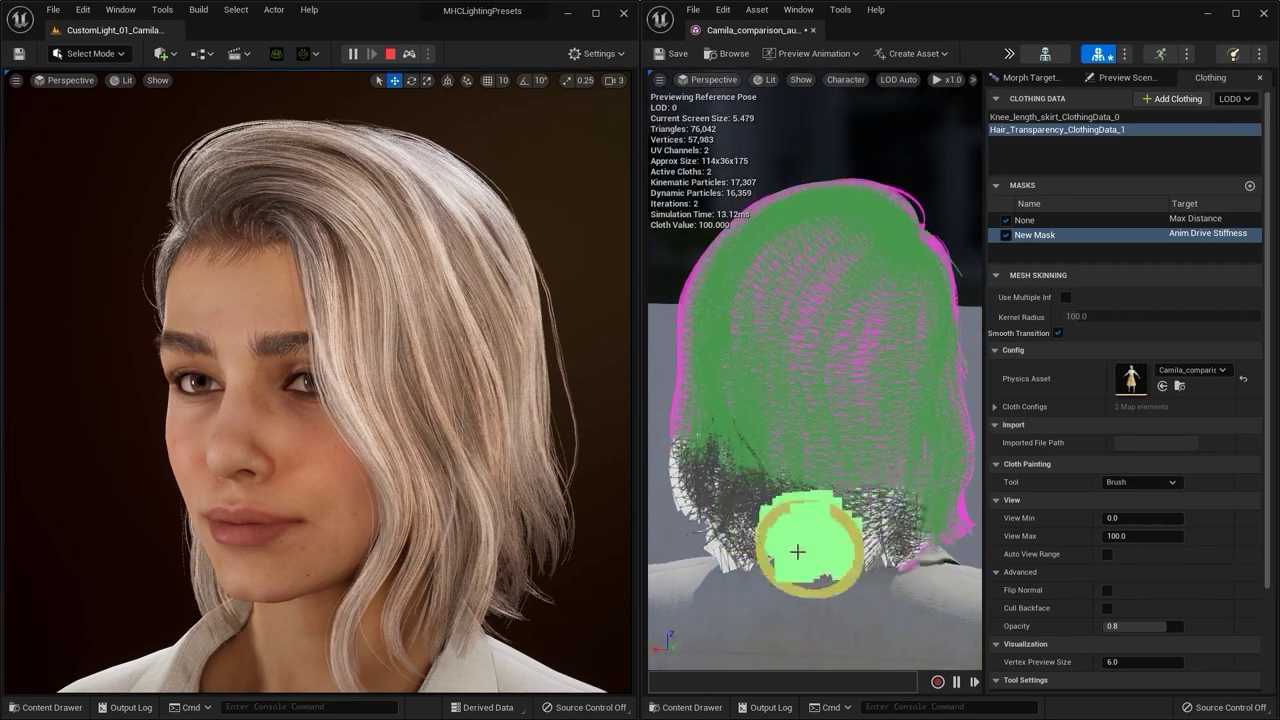
{"action": "left_click_drag", "start_coordinate": [935, 534], "coordinate": [850, 534], "text": "alt"}
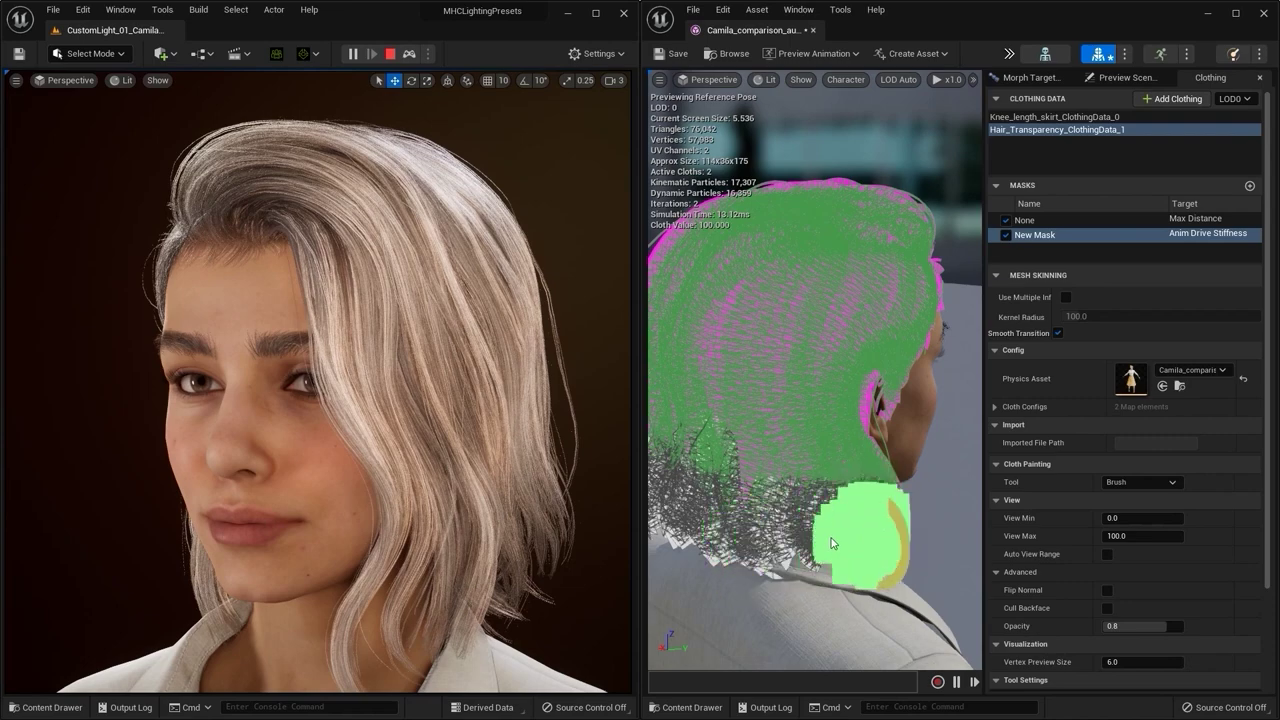
{"action": "left_click_drag", "start_coordinate": [927, 507], "coordinate": [800, 516], "text": "alt"}
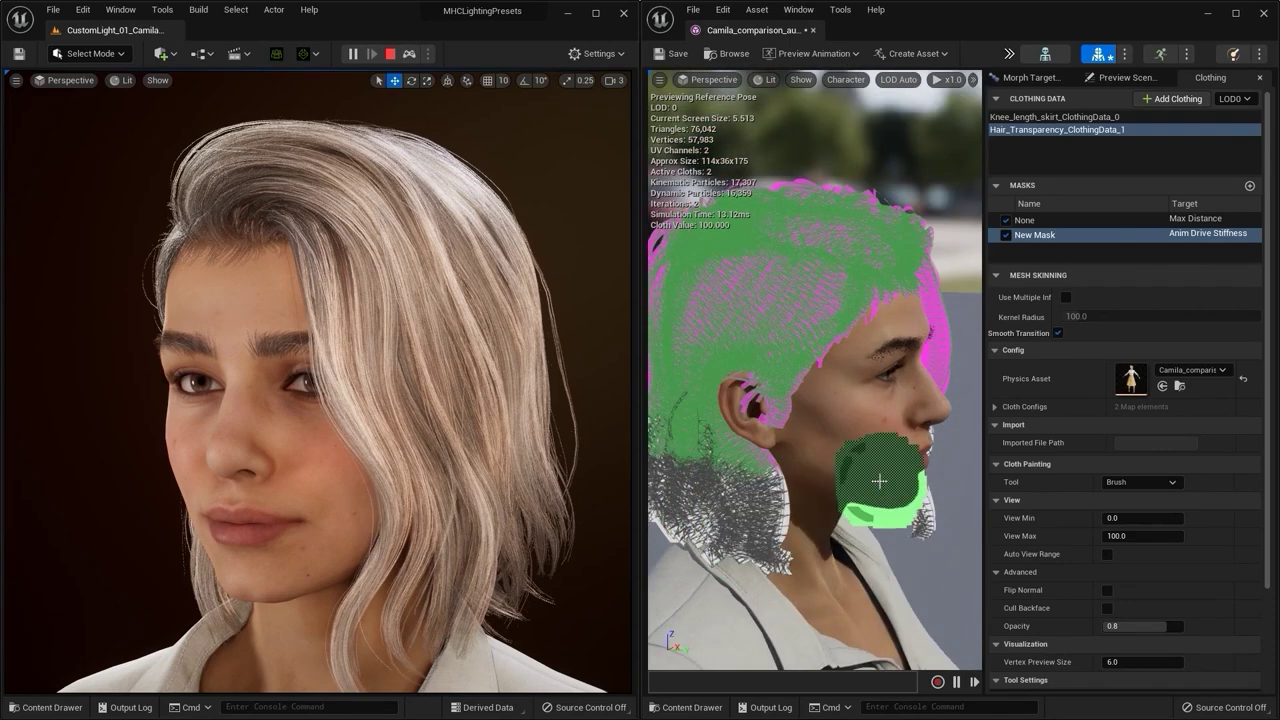
{"action": "left_click_drag", "start_coordinate": [881, 481], "coordinate": [680, 481], "text": "alt"}
Smooth the painted stiffness mask across the whole hair mesh with the Smooth tool, and leave cloth painting
{"action": "left_click", "coordinate": [1140, 482]}
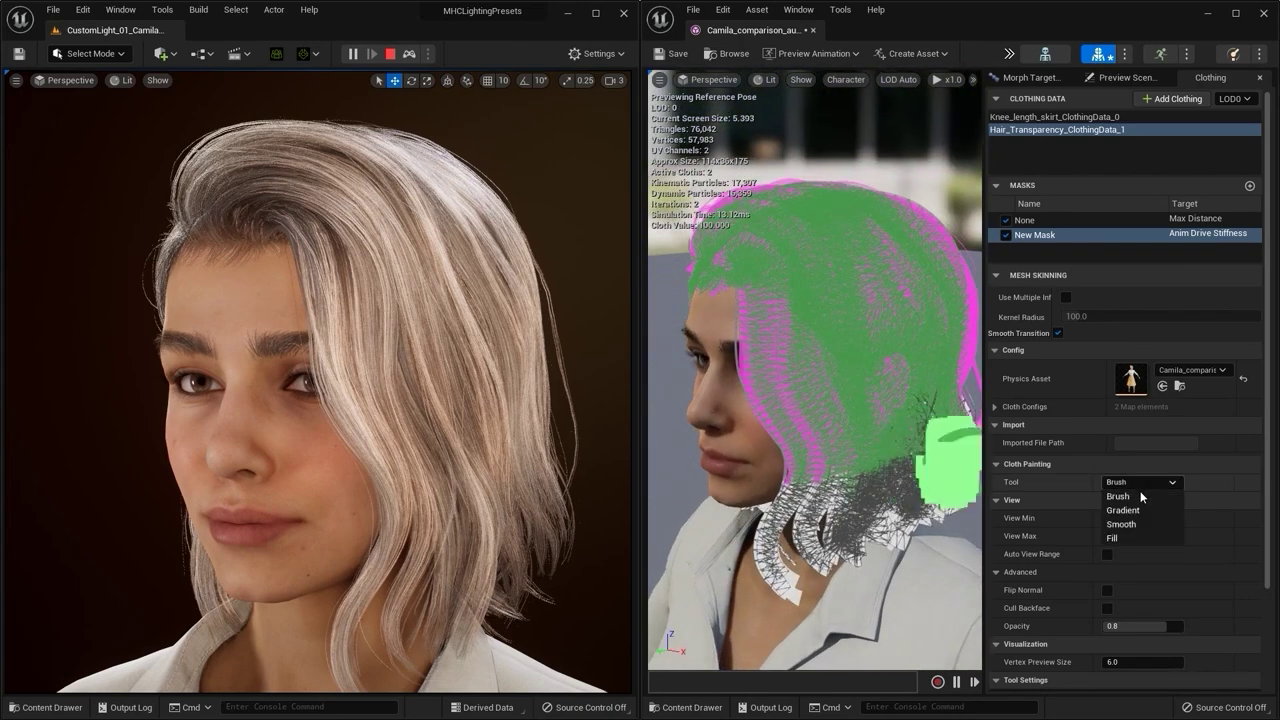
{"action": "left_click", "coordinate": [1125, 506]}
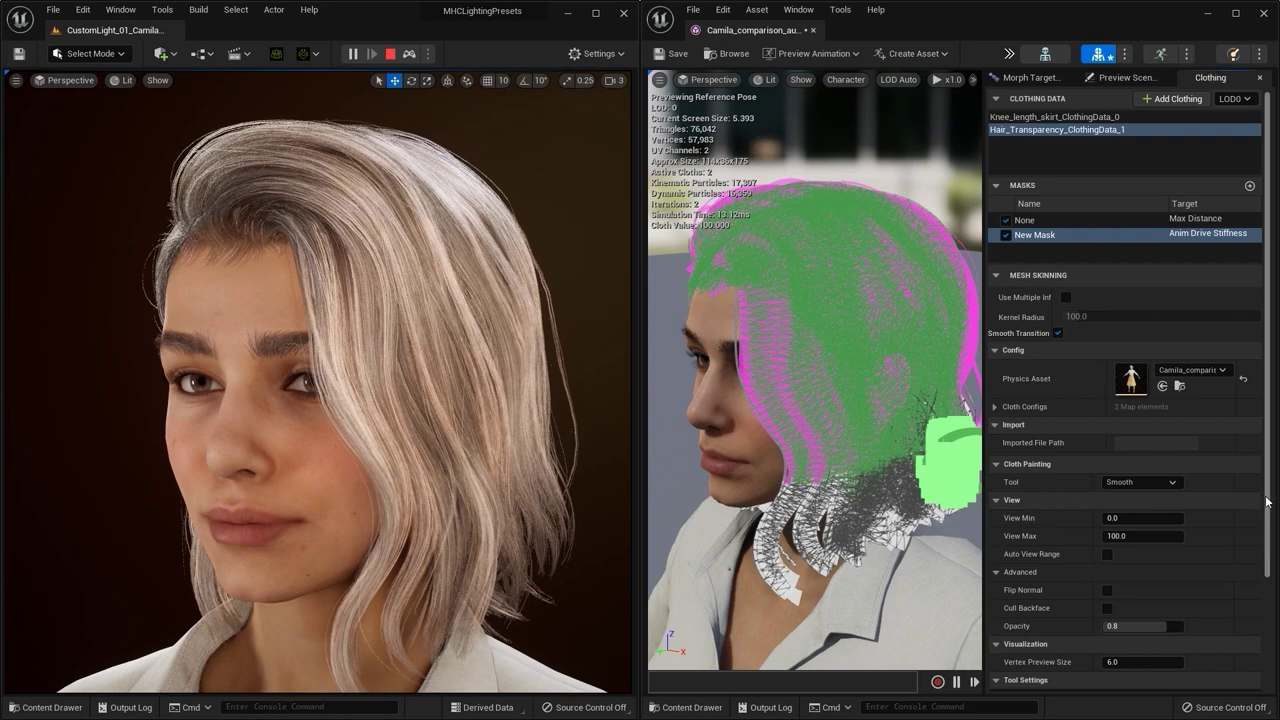
{"action": "left_click_drag", "start_coordinate": [1265, 502], "coordinate": [1258, 616]}
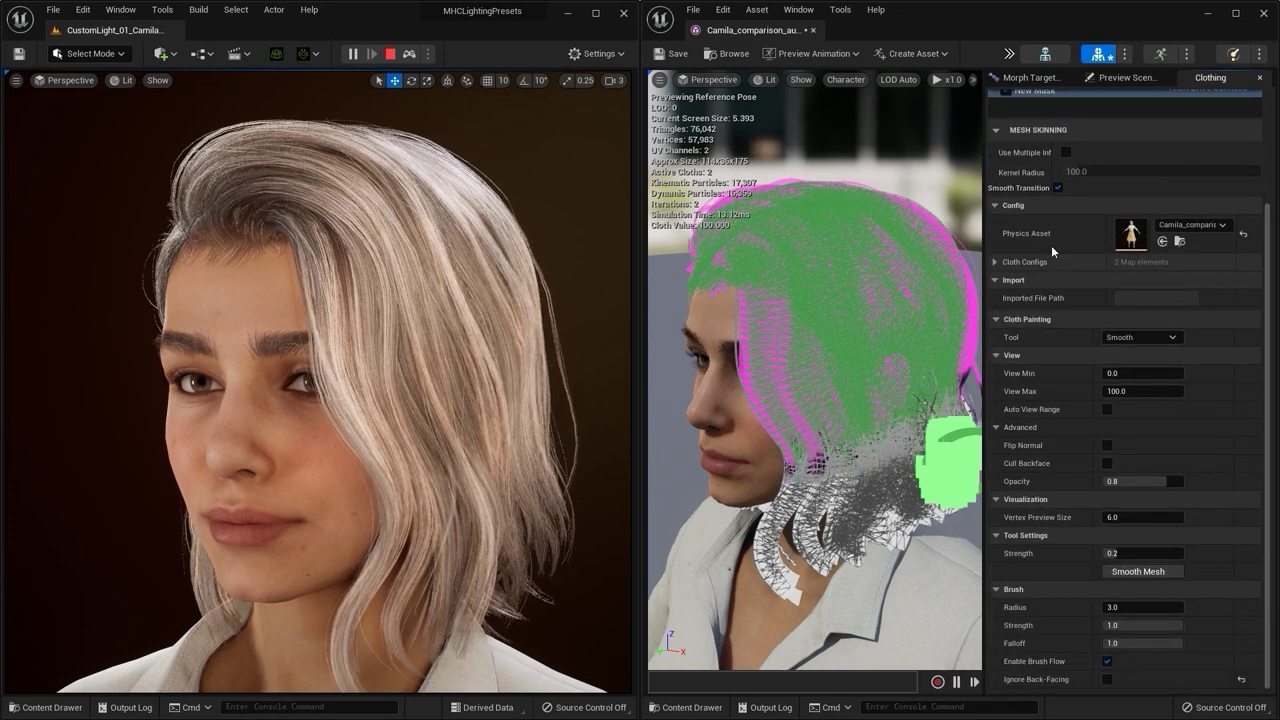
{"action": "left_click", "coordinate": [1012, 53]}
{"action": "left_click", "coordinate": [1027, 116]}
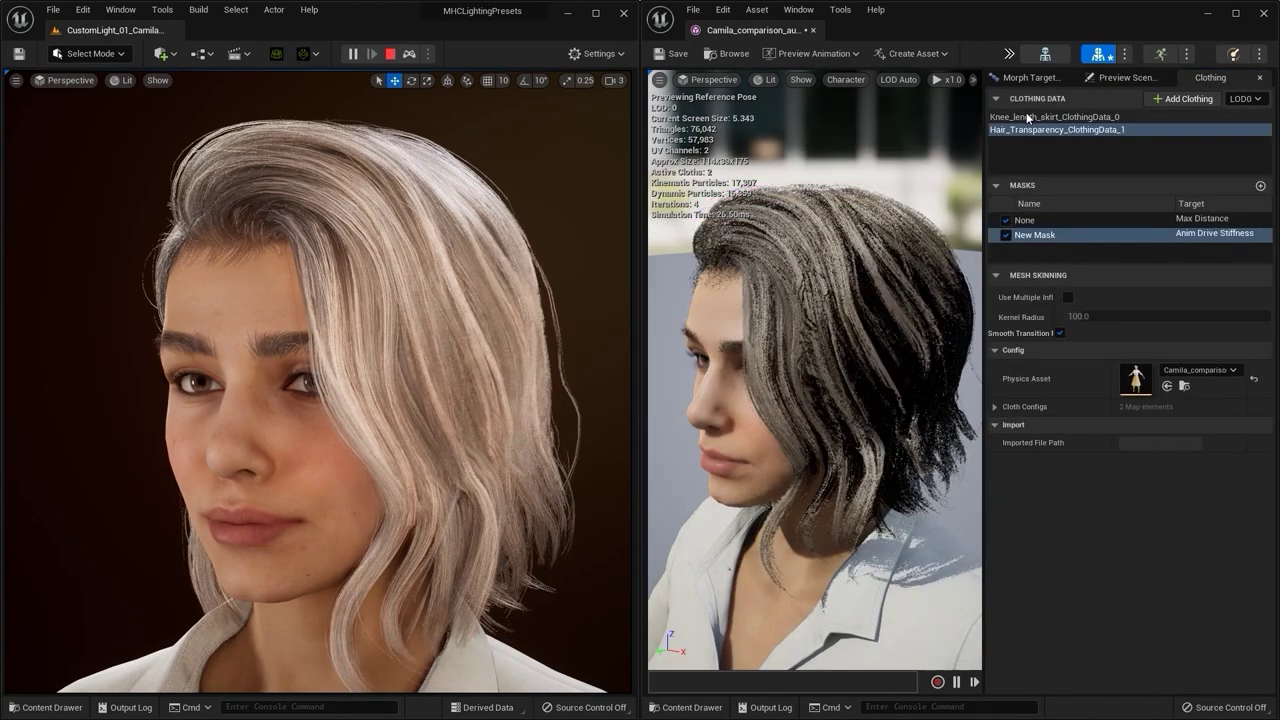
Try a low Anim Drive Stiffness of 0.21 in the hair's animation properties, and settle on low 0.6 and high 0.95
{"action": "left_click", "coordinate": [995, 406]}
{"action": "left_click", "coordinate": [1006, 424]}
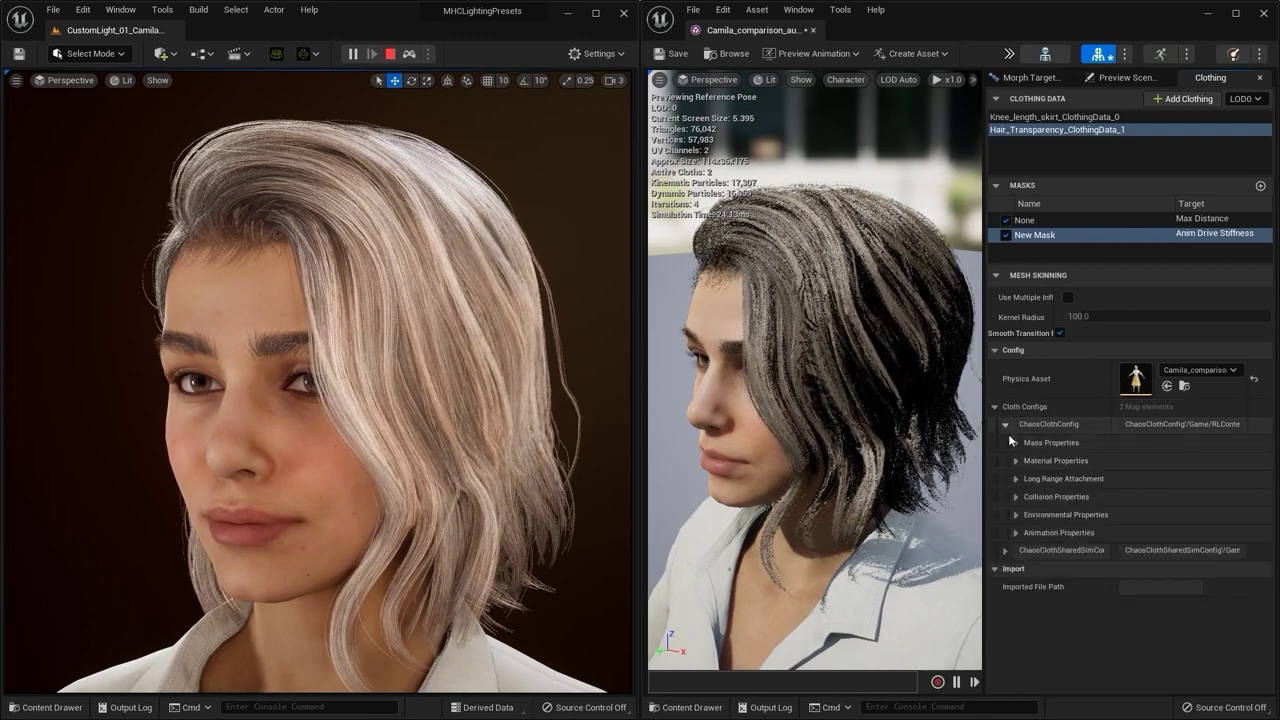
{"action": "left_click", "coordinate": [1017, 532]}
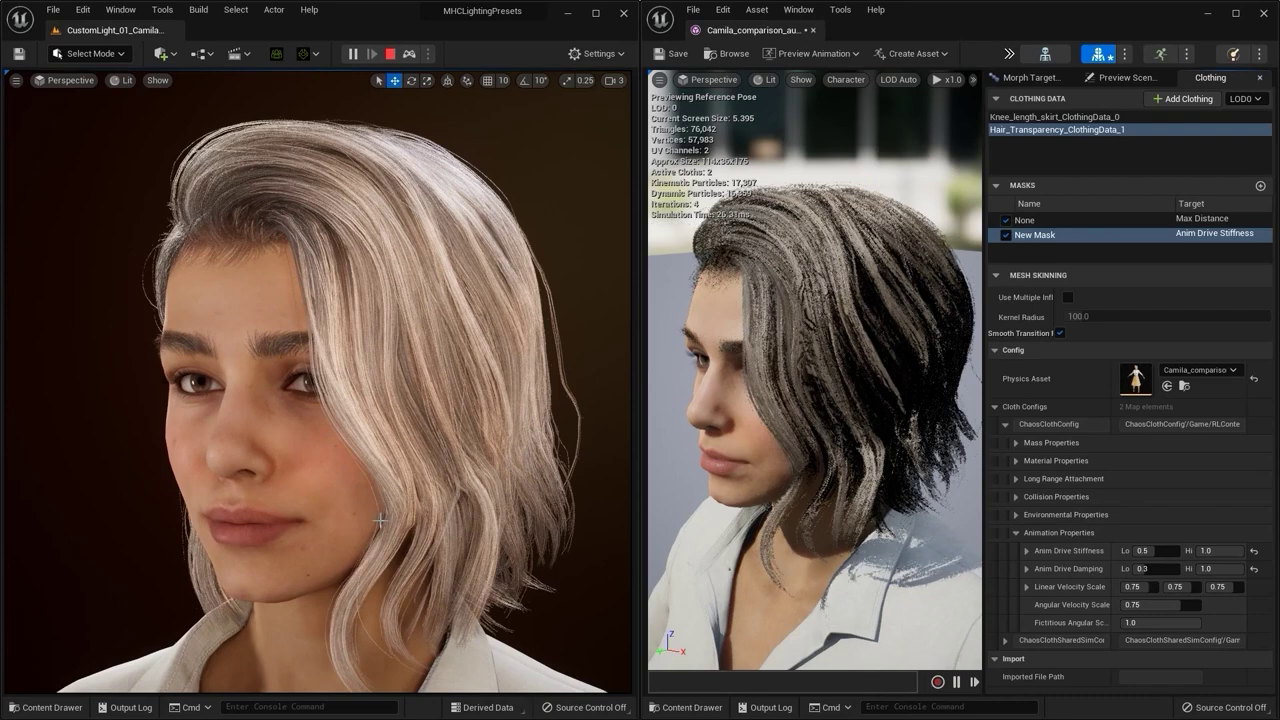
{"action": "mouse_move", "coordinate": [1159, 549]}
{"action": "left_mouse_down"}
{"action": "mouse_move", "coordinate": [1171, 550]}
{"action": "mouse_move", "coordinate": [1143, 550]}
{"action": "left_mouse_up"}
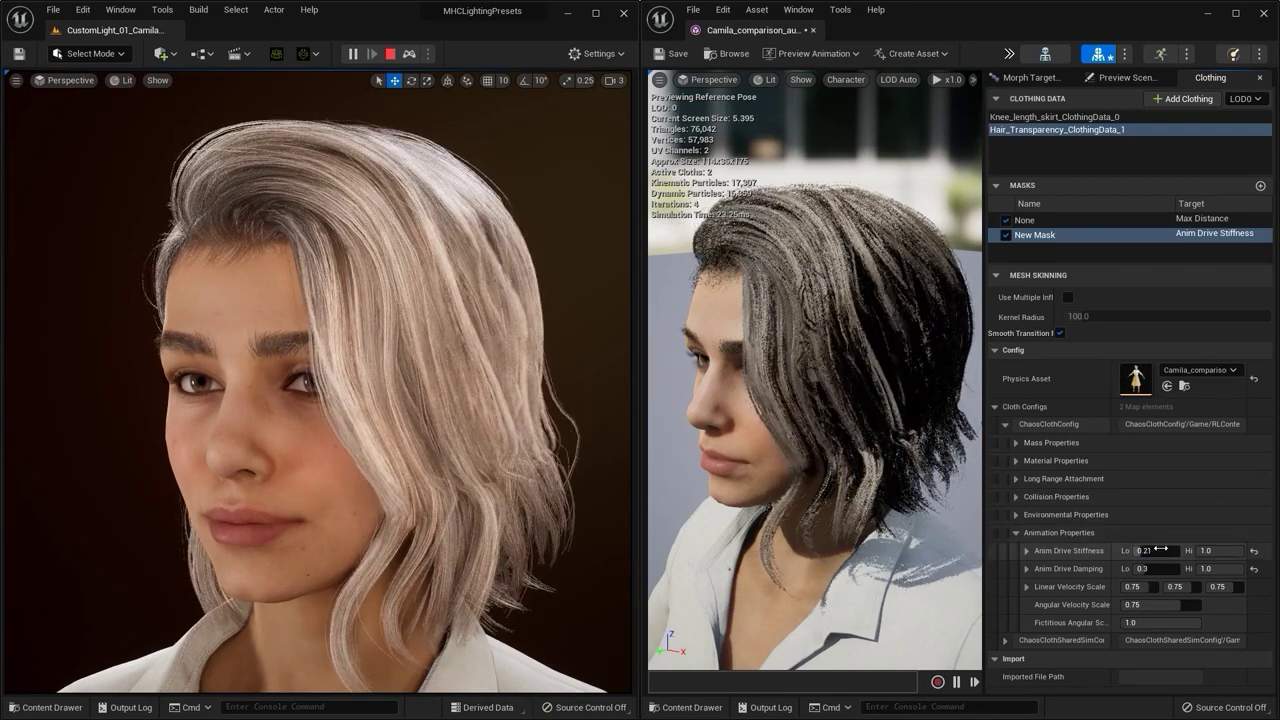
{"action": "left_click", "coordinate": [1154, 550]}
{"action": "type", "text": "0.6"}
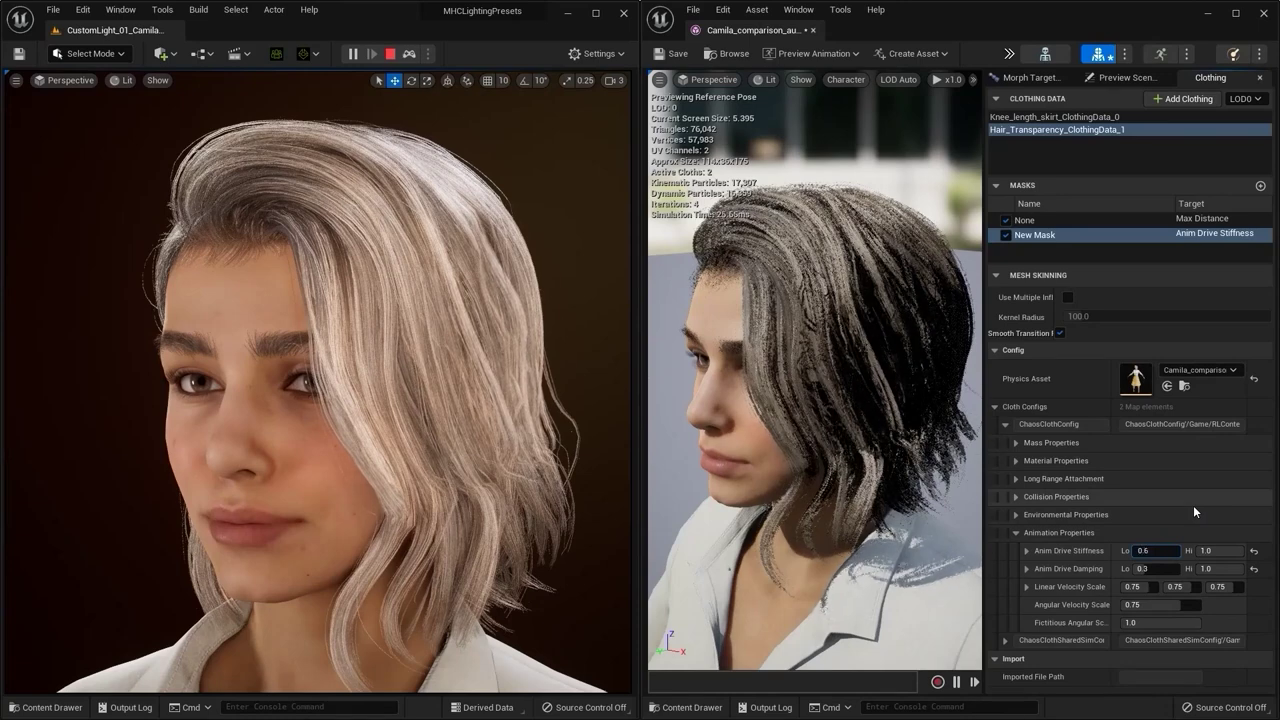
{"action": "key", "text": "Return"}
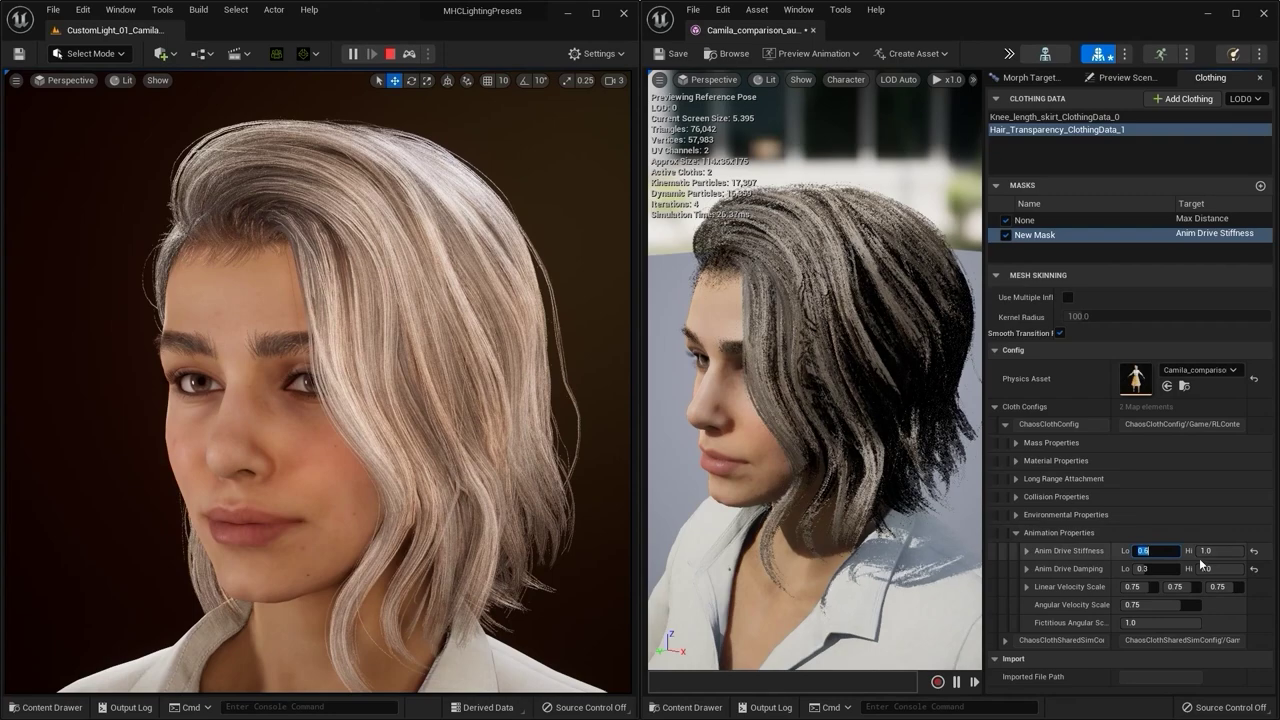
{"action": "mouse_move", "coordinate": [1239, 550]}
{"action": "left_mouse_down"}
{"action": "mouse_move", "coordinate": [1215, 550]}
{"action": "mouse_move", "coordinate": [1233, 550]}
{"action": "left_mouse_up"}
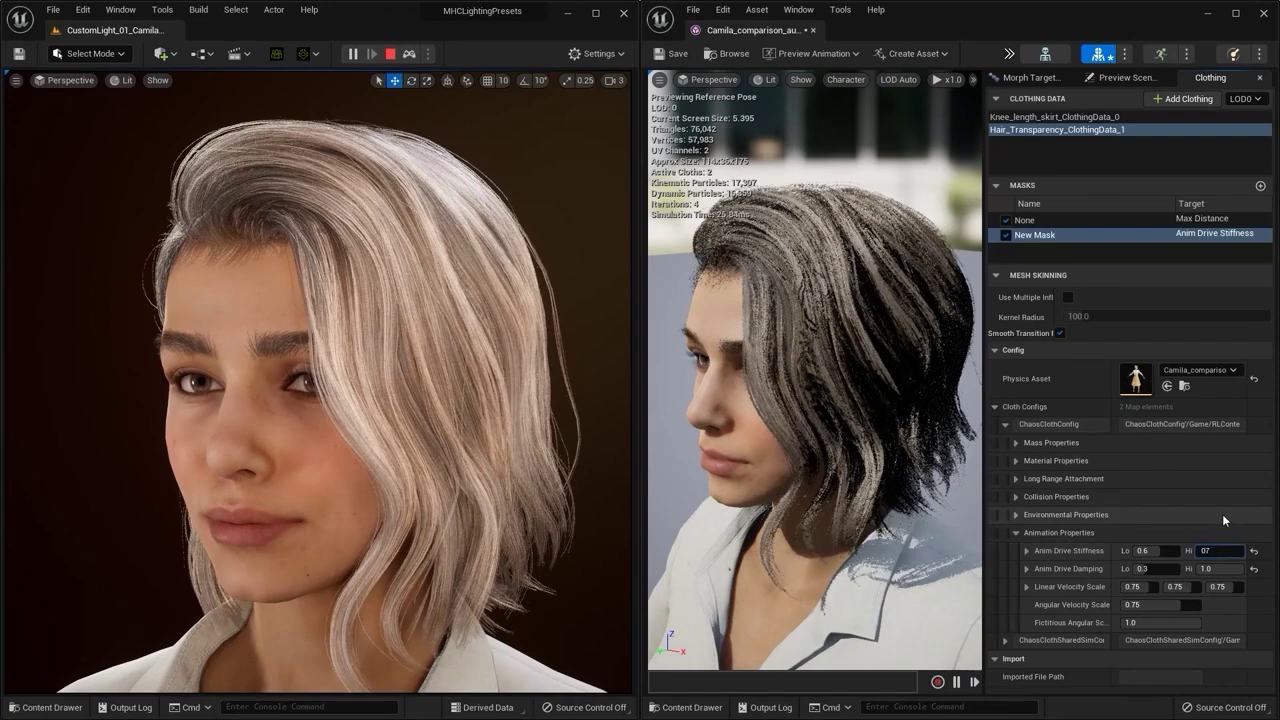
{"action": "key", "text": "Return"}
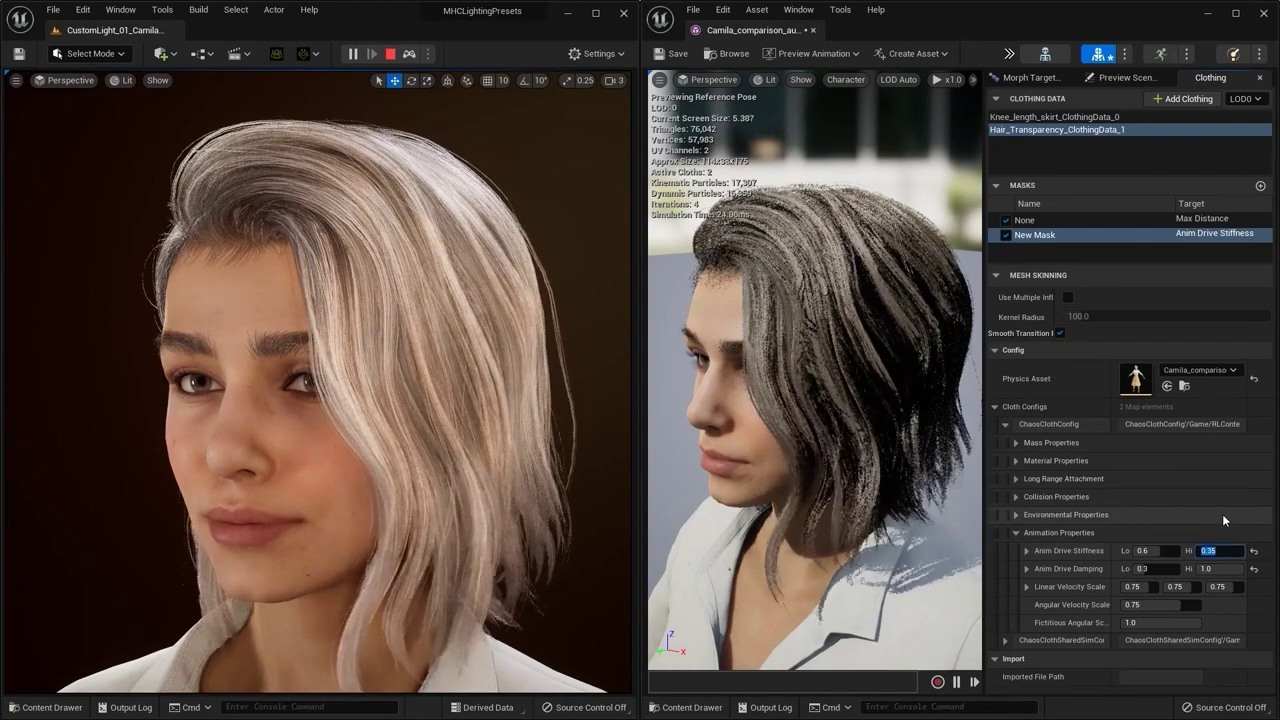